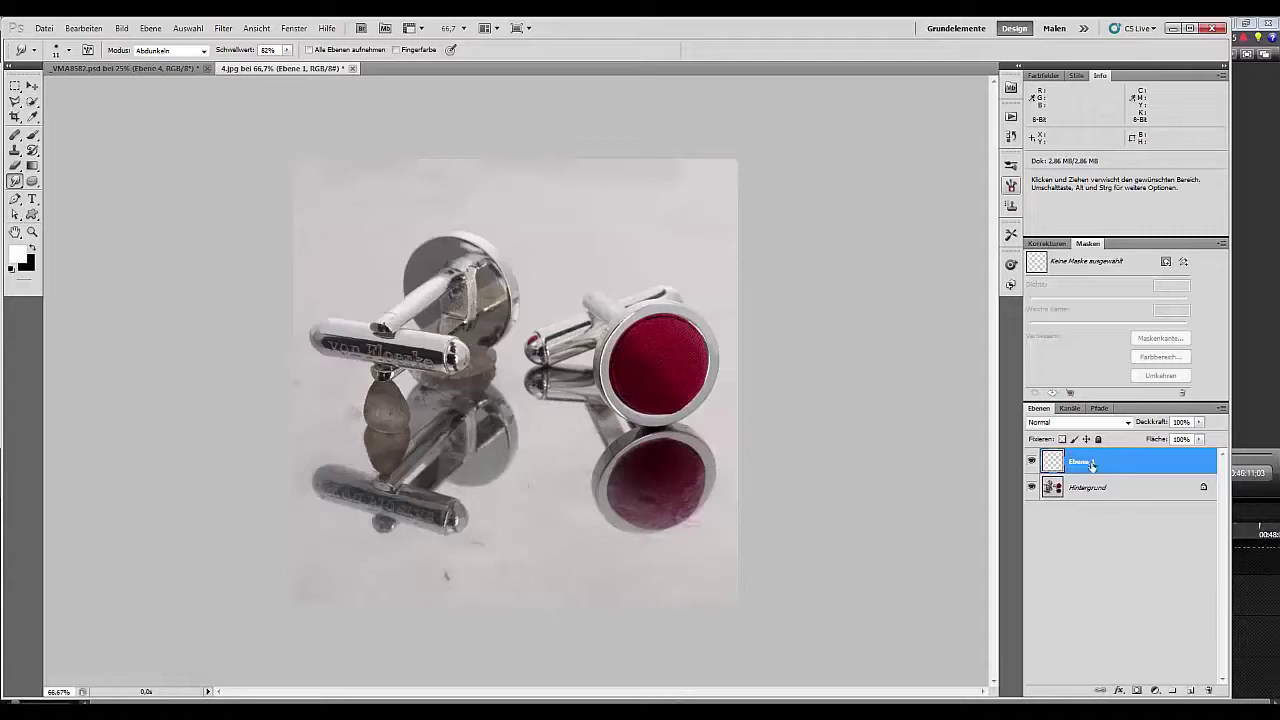
Step: Rename the empty layer above the background as "workflow"
double_click(1084, 462)
type("workflow")
key("Return")
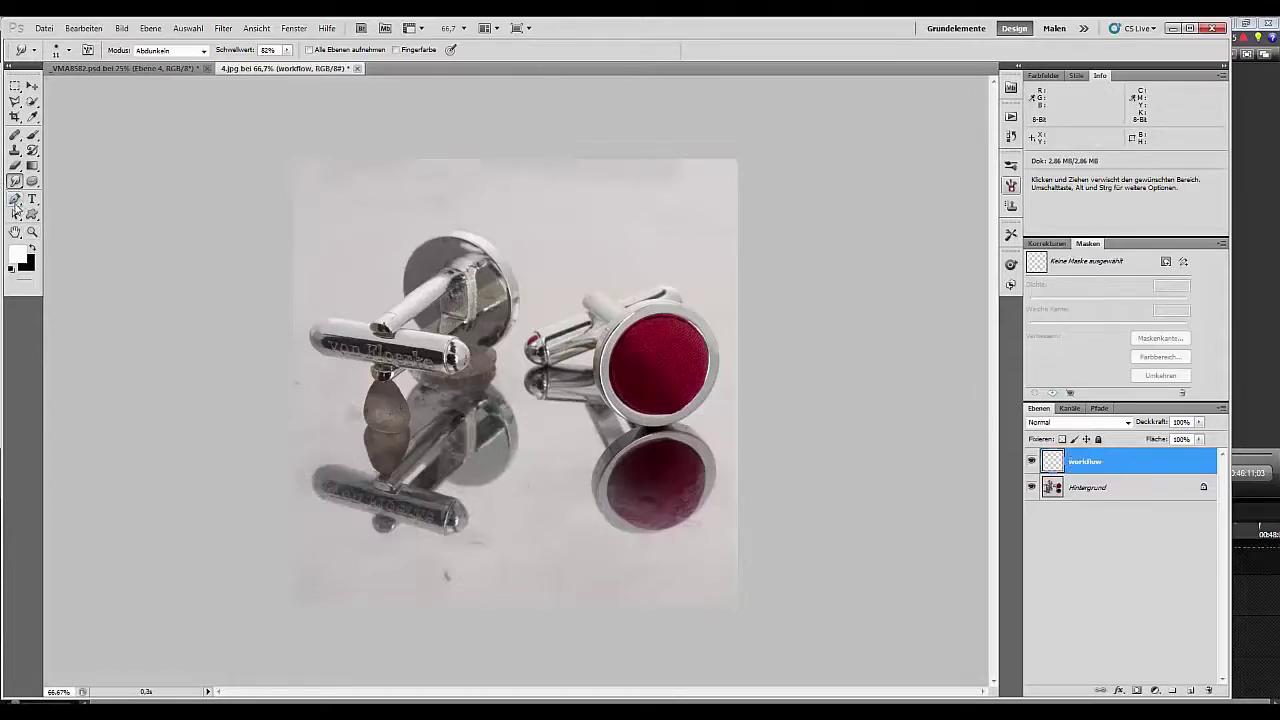
Step: On the Hintergrund layer, brush white outlines around the two putty blobs and tick marks on both disc reflections
left_click(15, 200)
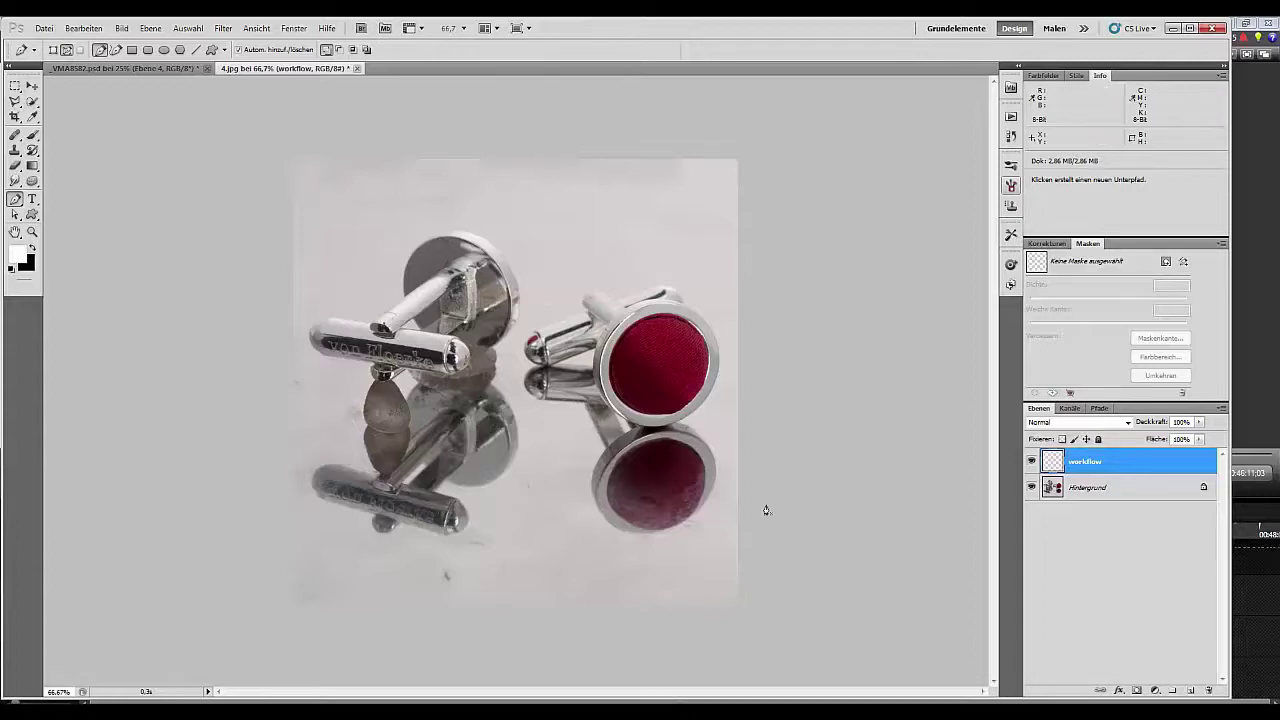
left_click(1089, 491)
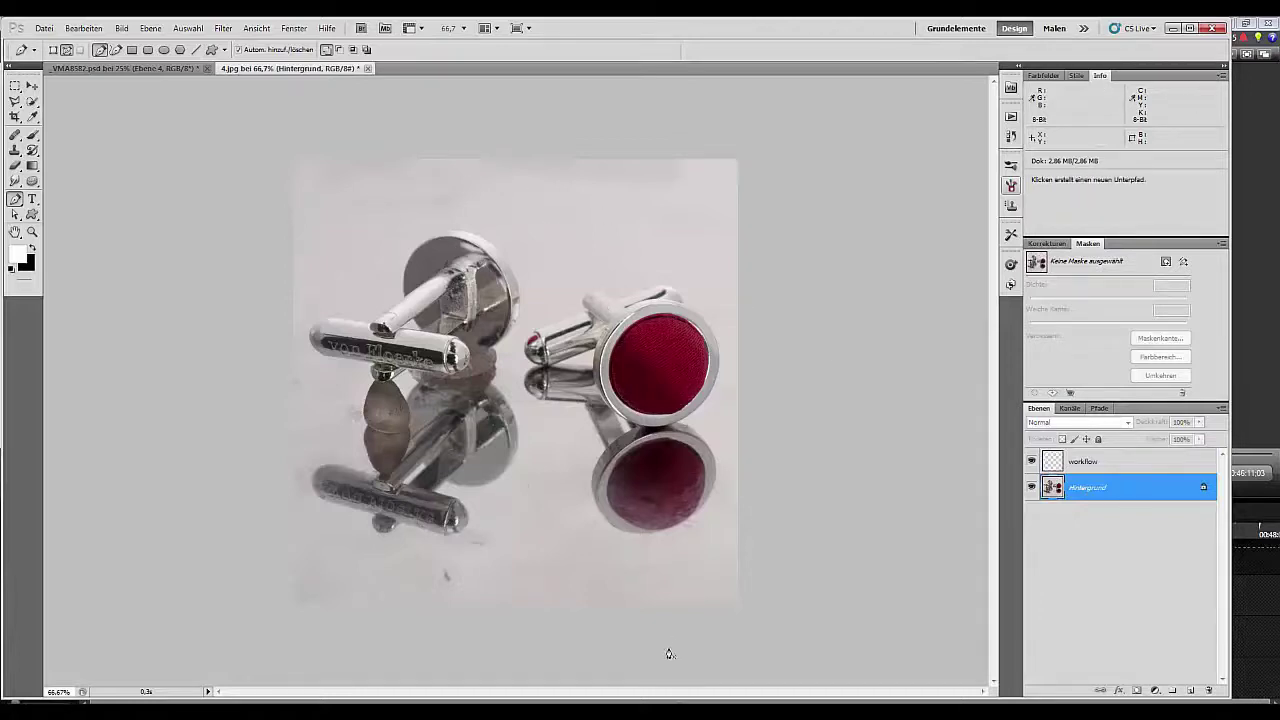
left_click(32, 134)
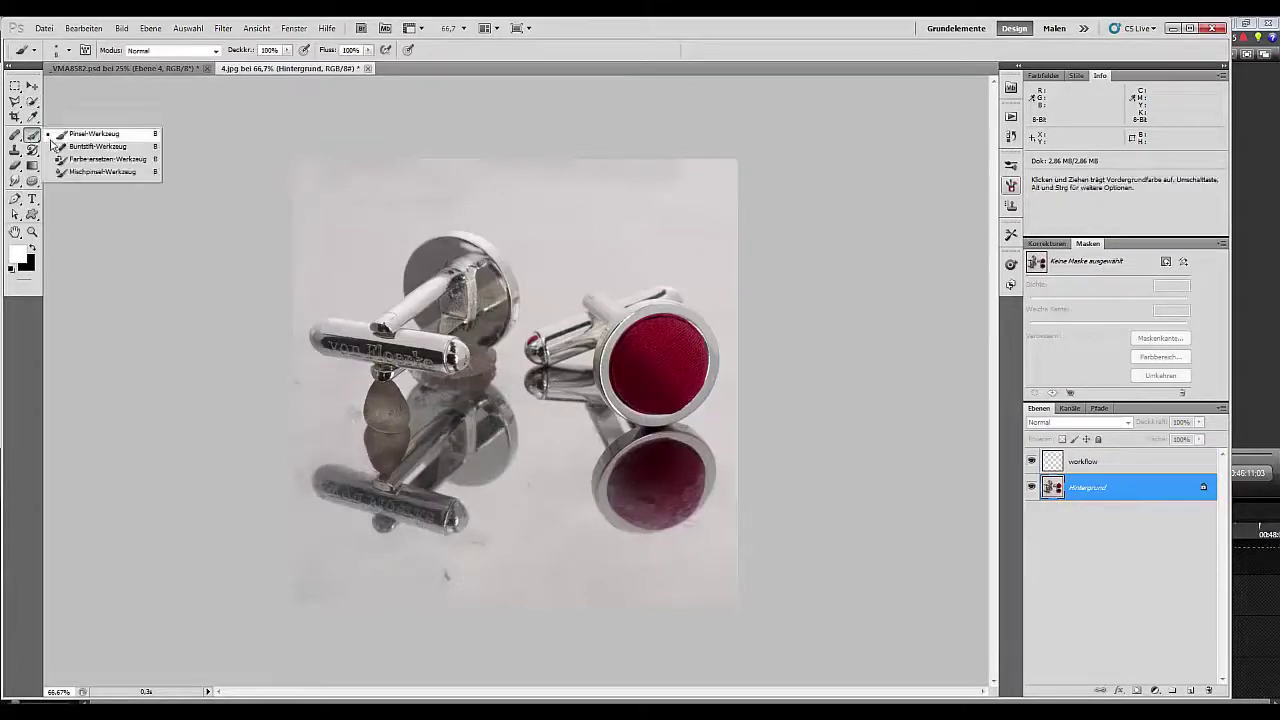
left_click(62, 135)
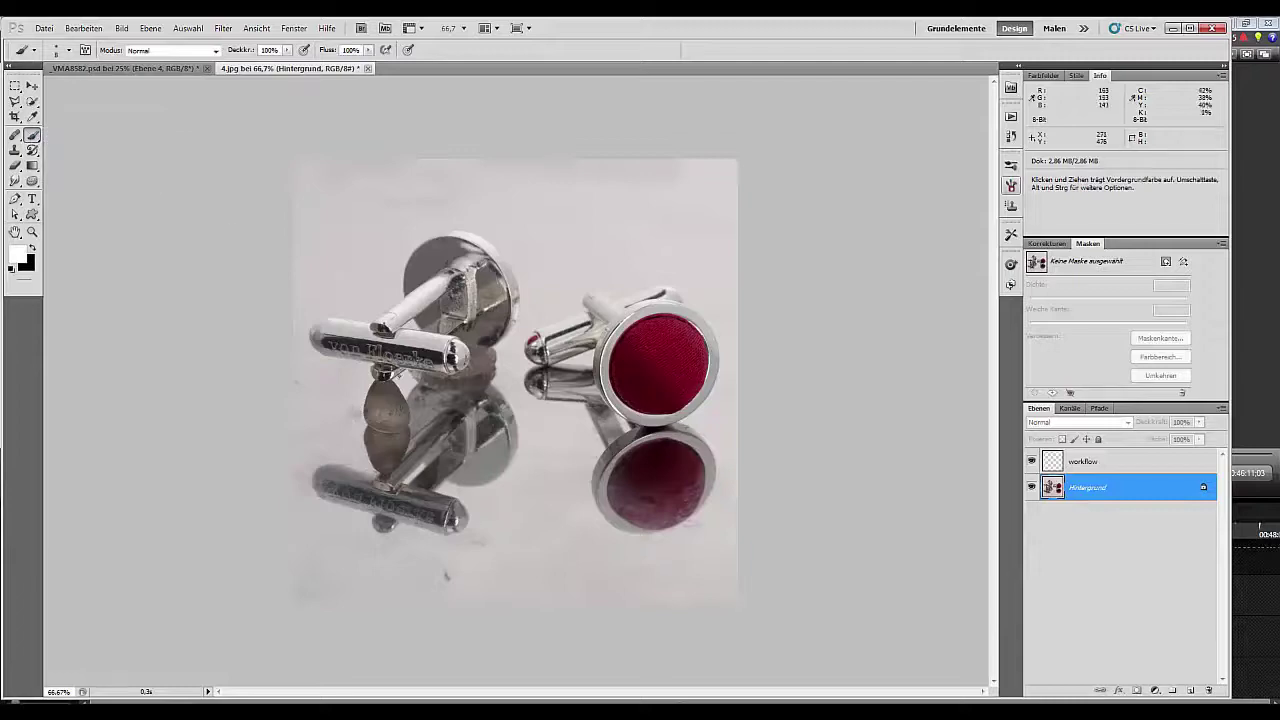
key("ctrl+plus")
key("ctrl+plus")
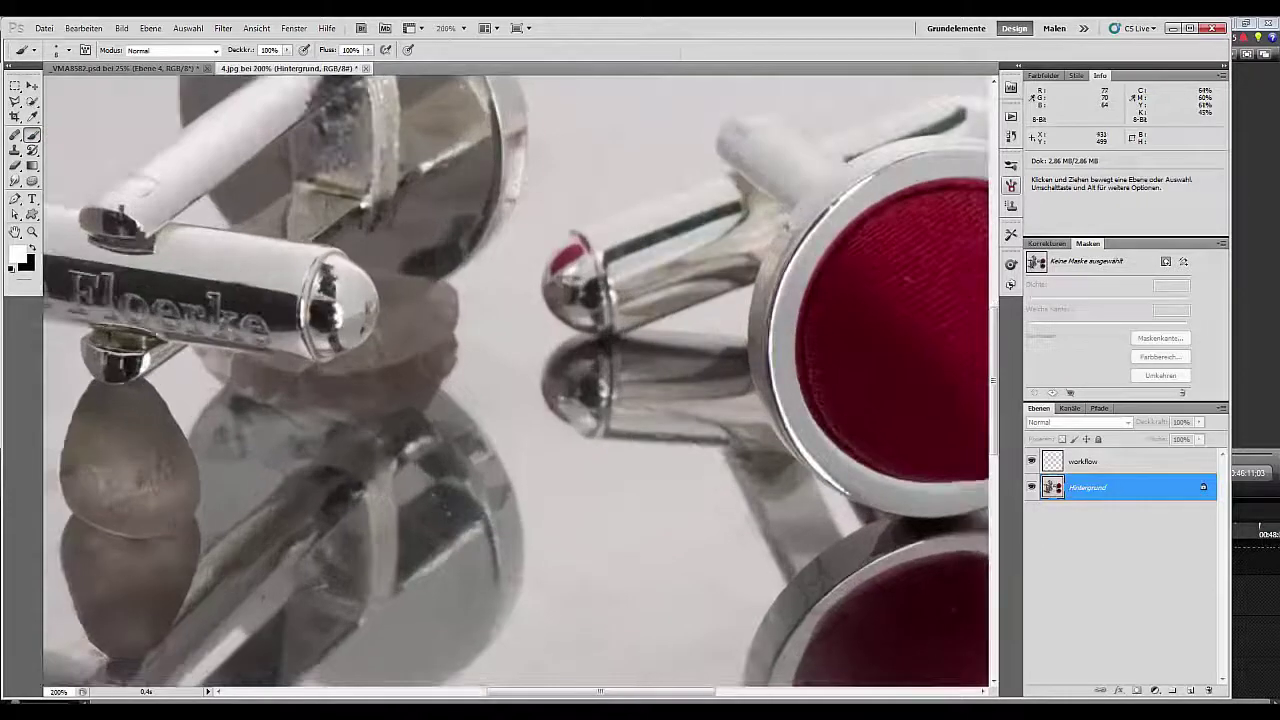
key("ctrl+minus")
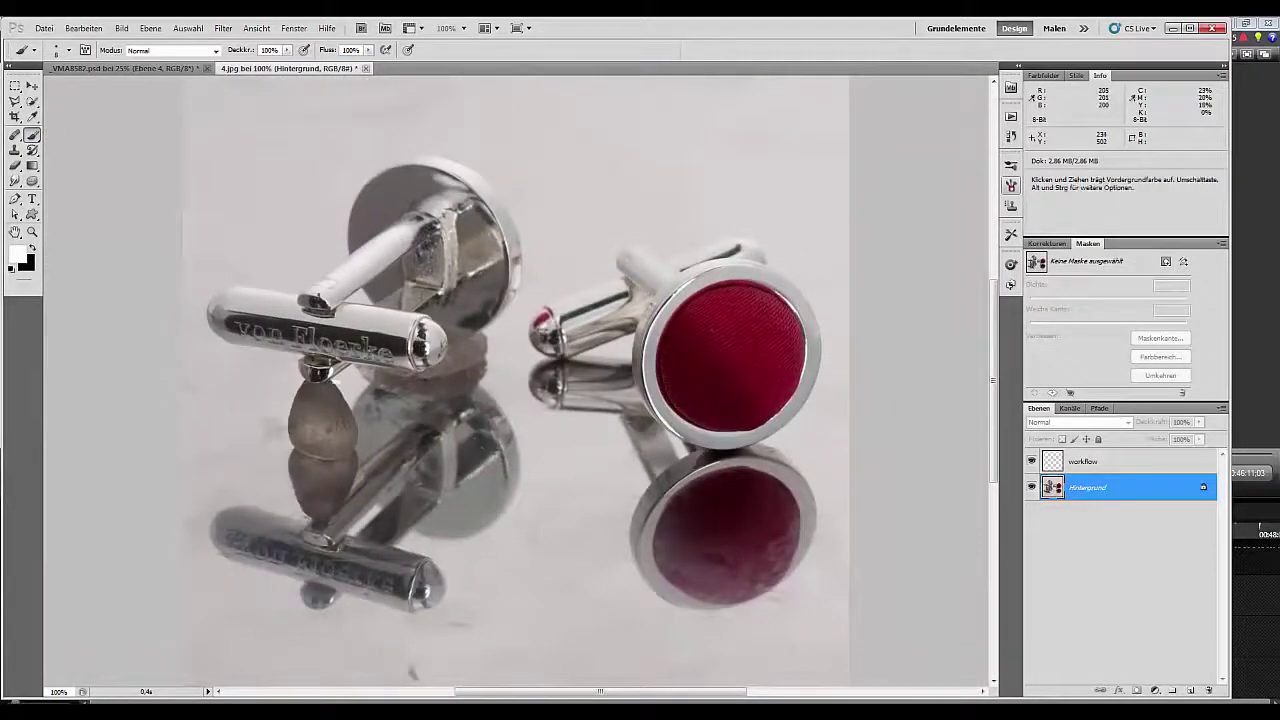
left_click_drag(336, 382, 273, 448)
mouse_move(305, 510)
left_mouse_down()
mouse_move(352, 469)
mouse_move(337, 378)
left_mouse_up()
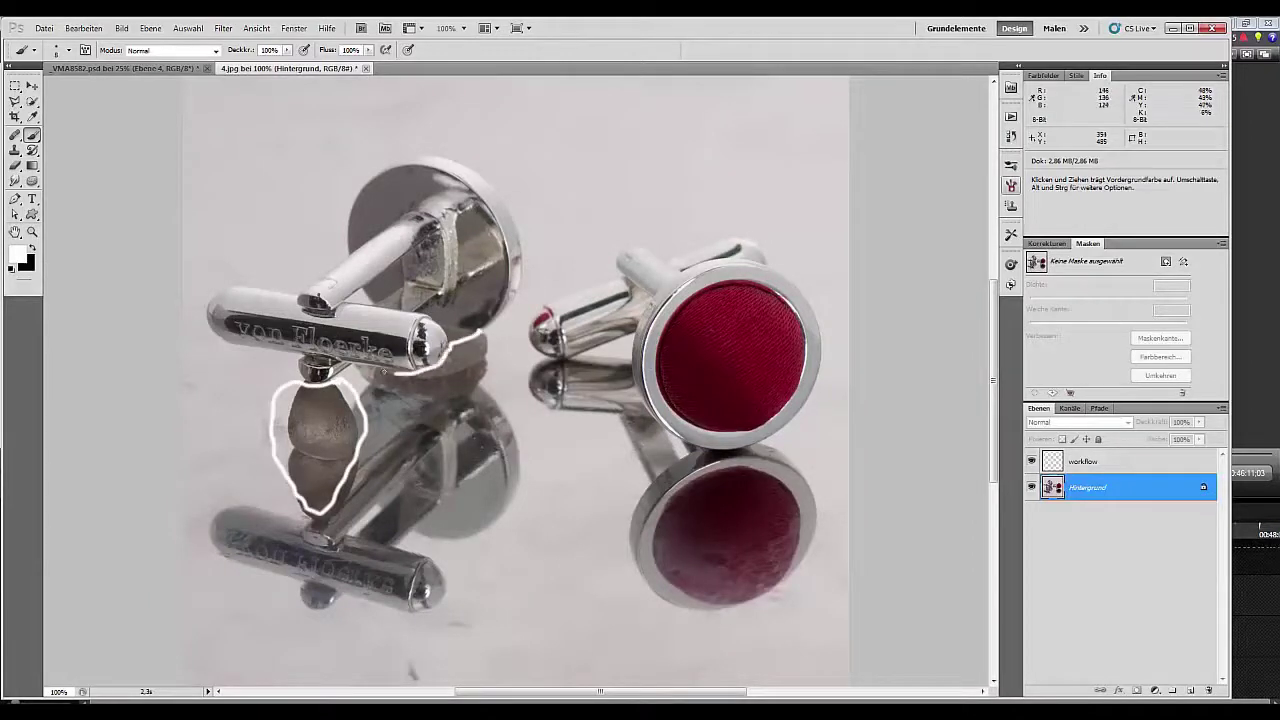
left_click_drag(409, 388, 496, 366)
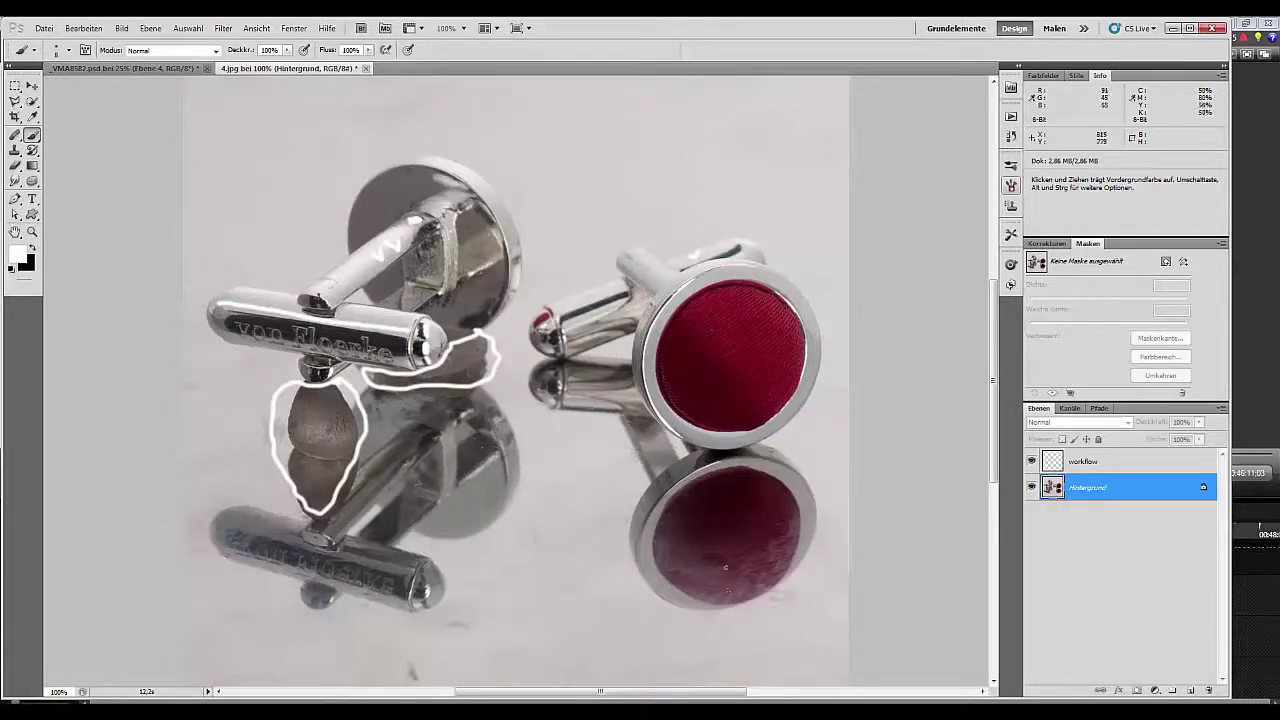
left_click_drag(711, 563, 770, 522)
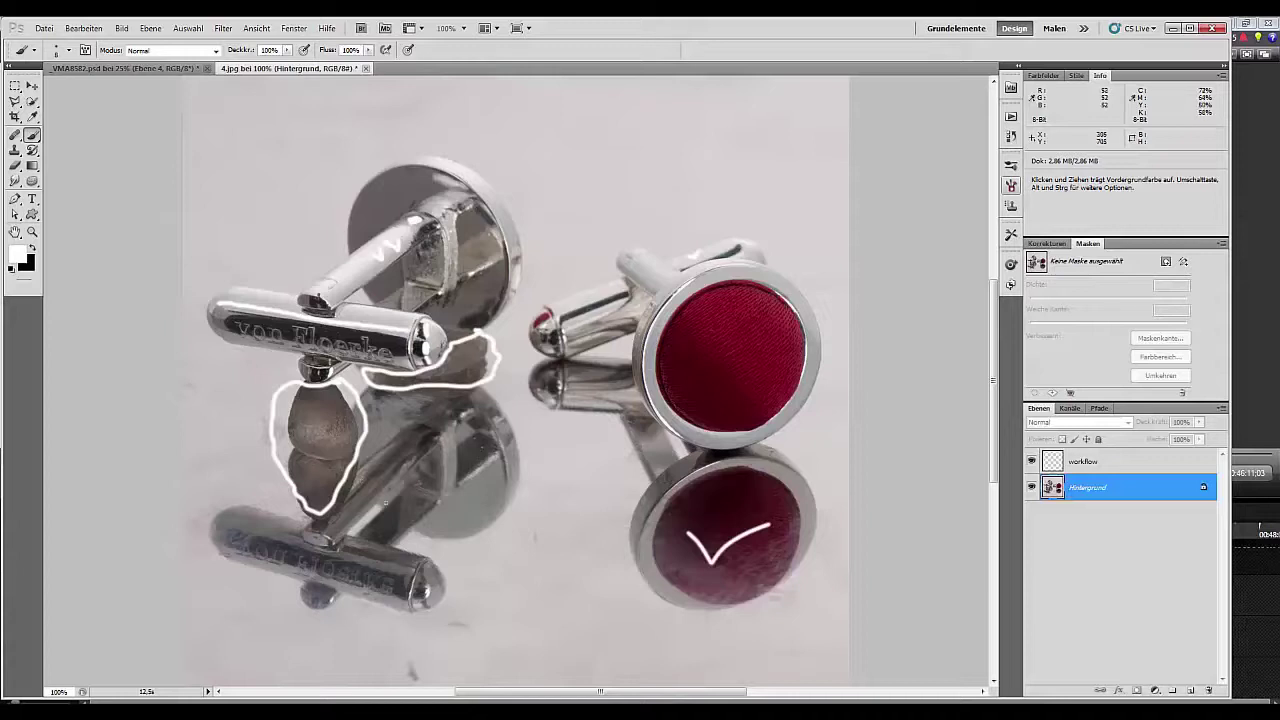
left_click_drag(432, 514, 474, 470)
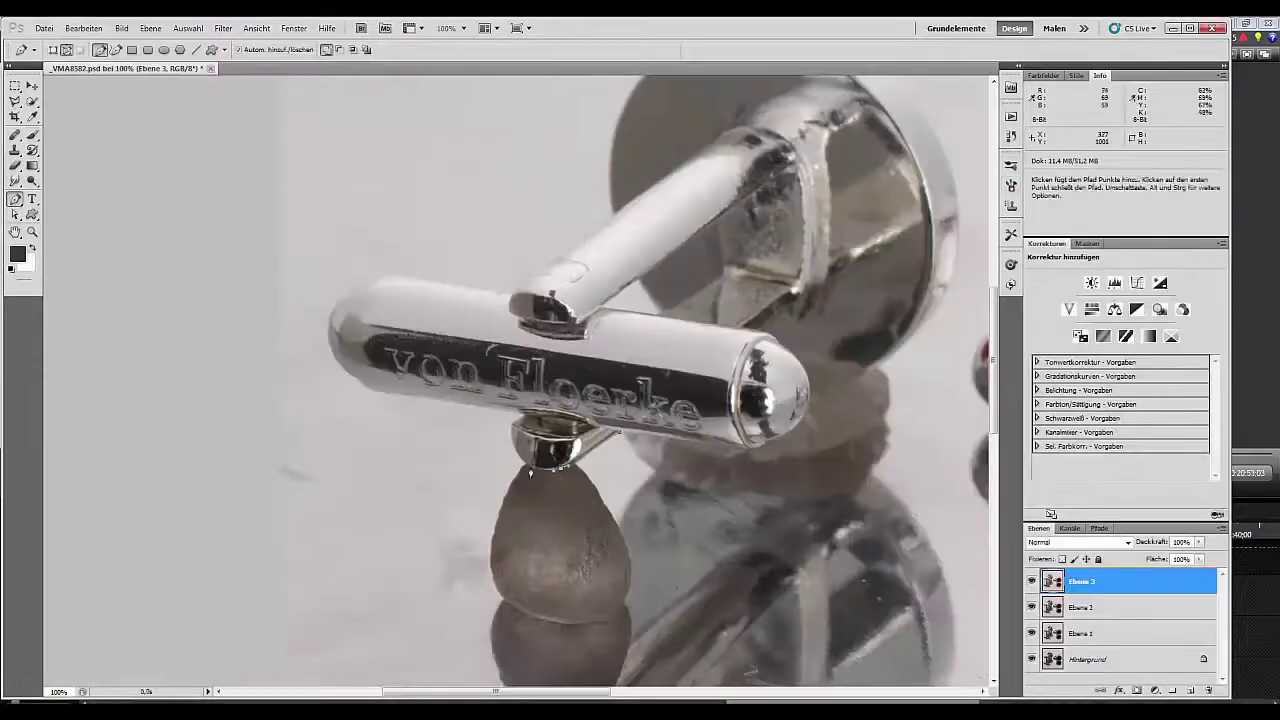
Step: Trace a pen path in _VMA8582.psd around the small foot and rounded end of the left cufflink's engraved bar
scroll(518, 433, "up", 2)
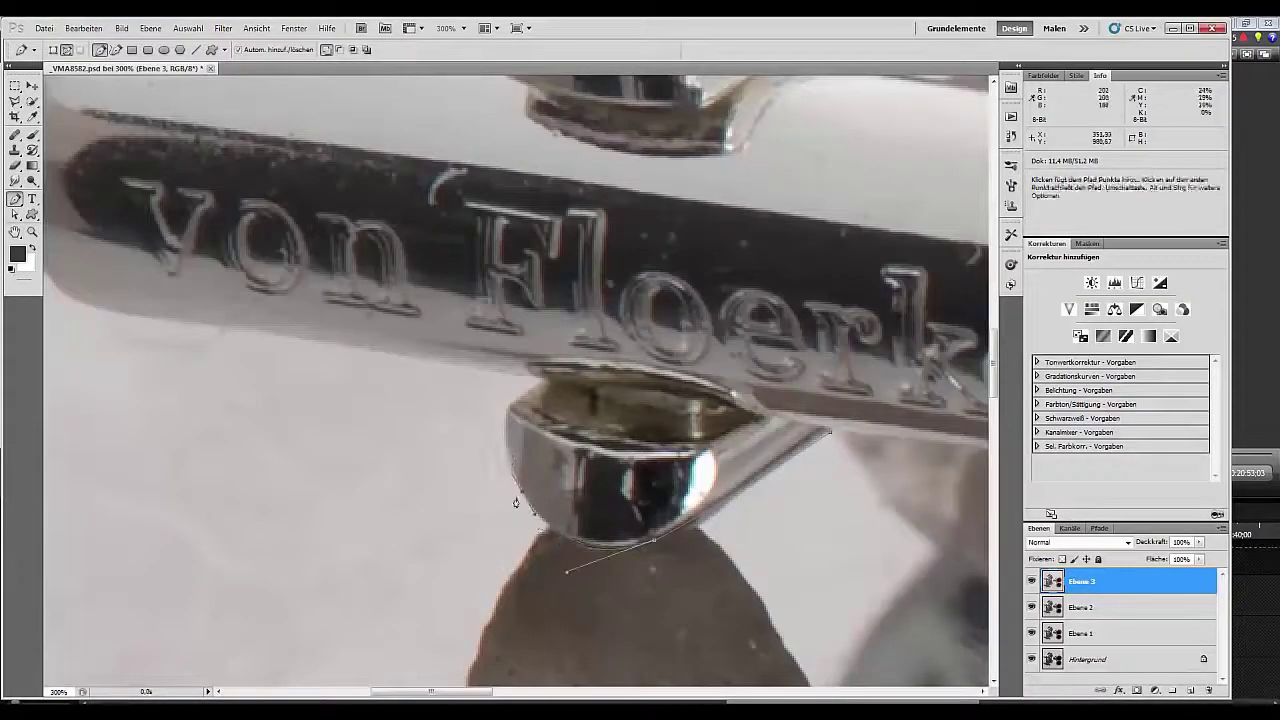
left_click(507, 481)
left_click(501, 412)
left_click(539, 381)
left_click(164, 326)
left_click_drag(171, 331, 569, 438)
left_click(455, 405)
left_click_drag(371, 328, 352, 290)
left_click(380, 131)
left_click_drag(457, 100, 457, 350)
left_click_drag(537, 323, 582, 334)
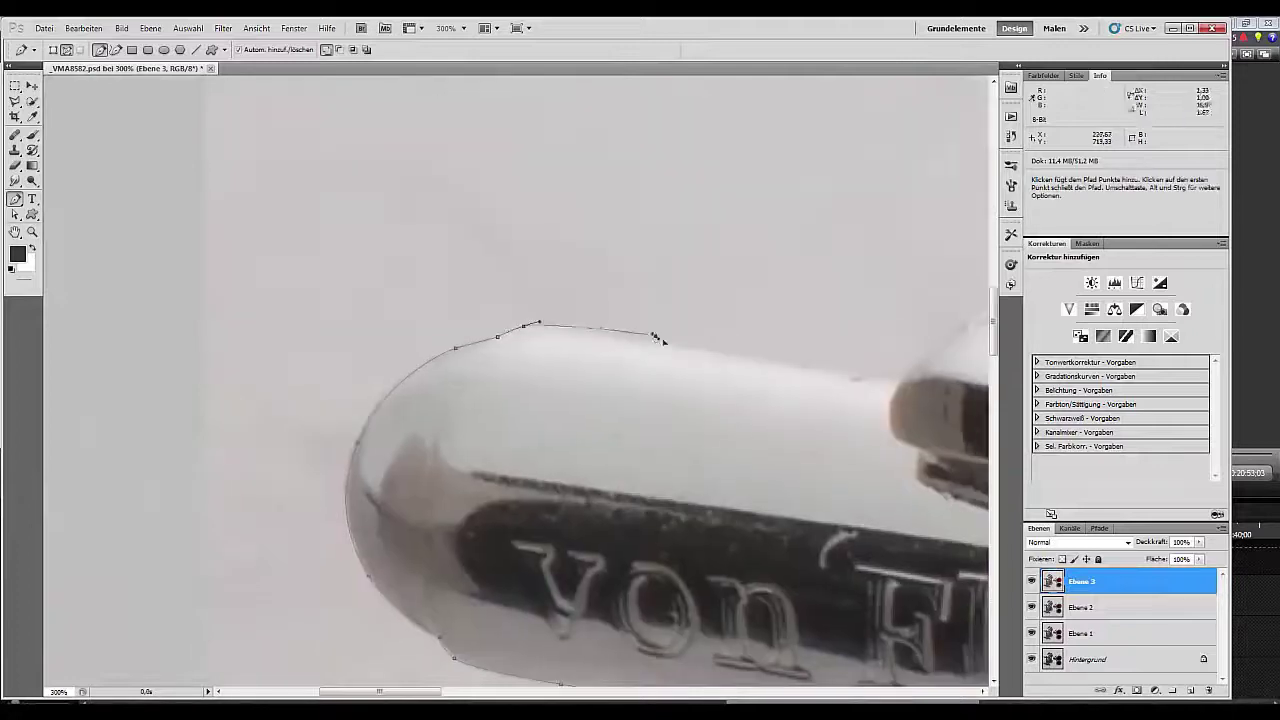
Step: Continue the path along the bar's upper edge, up the post and around the left cufflink's round disc
left_click(657, 340)
left_click_drag(820, 360, 412, 506)
left_click(506, 523)
left_click_drag(561, 335, 592, 206)
left_click_drag(850, 150, 567, 365)
left_click_drag(623, 217, 837, 166)
left_click_drag(920, 317, 654, 257)
left_click_drag(706, 220, 374, 108)
left_click_drag(694, 489, 752, 680)
Step: Finish the path around the engraved bar's tip and close it along the bar's underside
key("ctrl+minus")
key("ctrl+minus")
left_click_drag(568, 517, 729, 307)
left_click(648, 350)
left_click(603, 360)
left_click(546, 420)
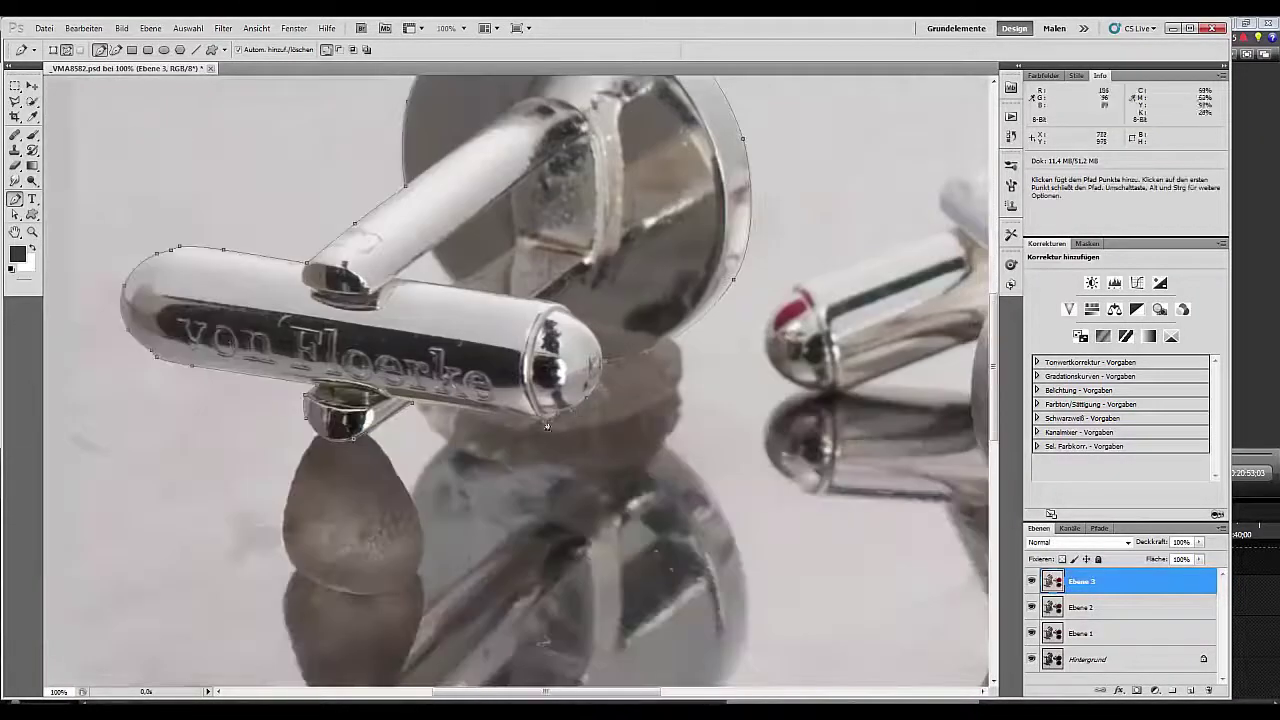
left_click(418, 405)
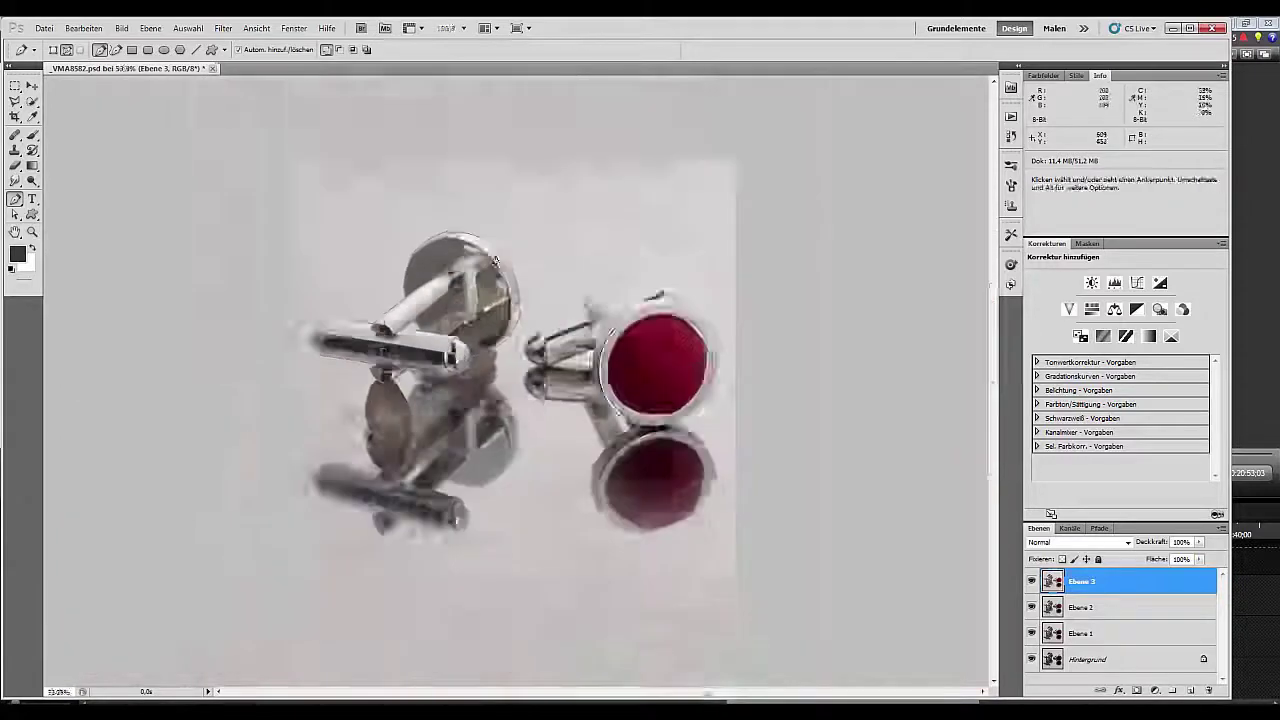
Step: Delete all layers below Ebene 3 and copy the traced left cufflink onto its own layer
left_click_drag(1188, 634, 1208, 690)
key("ctrl+Return")
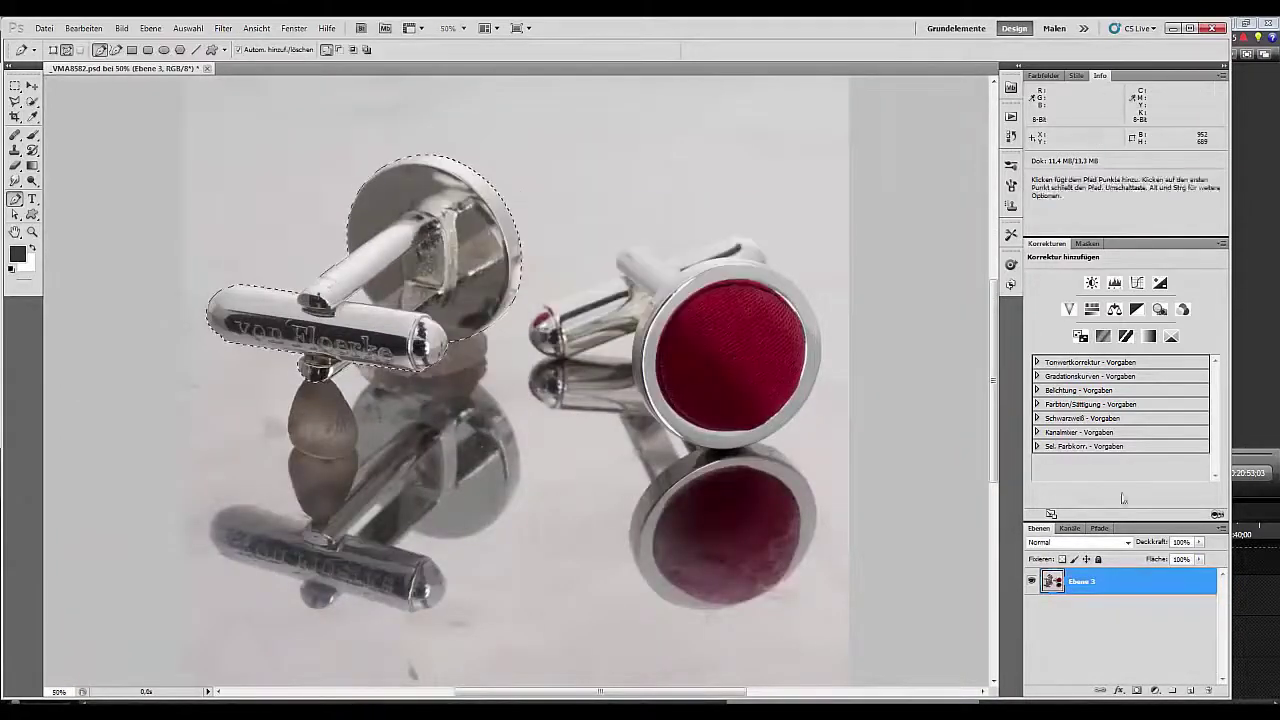
key("ctrl+j")
Step: On Ebene 3, trace a pen path along the toggle bar and post of the right cufflink up to its red disc
key("ctrl+plus")
key("ctrl+plus")
left_click_drag(896, 410, 874, 523)
left_click(1082, 607)
left_click(587, 450)
left_click(582, 450)
mouse_move(517, 413)
left_mouse_down()
mouse_move(506, 380)
mouse_move(560, 340)
left_mouse_up()
left_click(549, 342)
left_click(709, 284)
left_click(778, 246)
left_click(791, 255)
left_click(919, 208)
left_click_drag(973, 265, 660, 224)
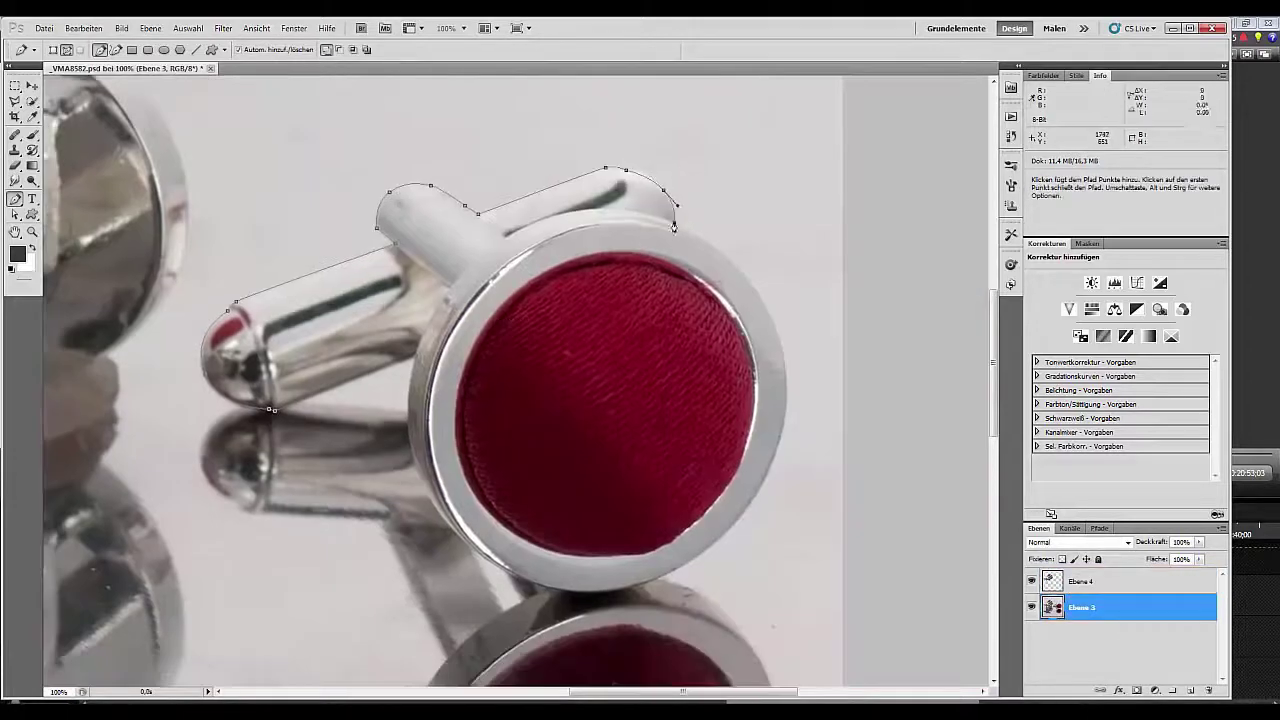
Step: Continue the path around the red disc's metal rim and close it at the toggle bar
left_click_drag(785, 357, 800, 451)
left_click_drag(661, 583, 605, 608)
left_click_drag(474, 554, 446, 520)
left_click_drag(409, 455, 408, 421)
left_click(273, 410)
left_click_drag(800, 451, 794, 508)
left_click_drag(605, 608, 610, 591)
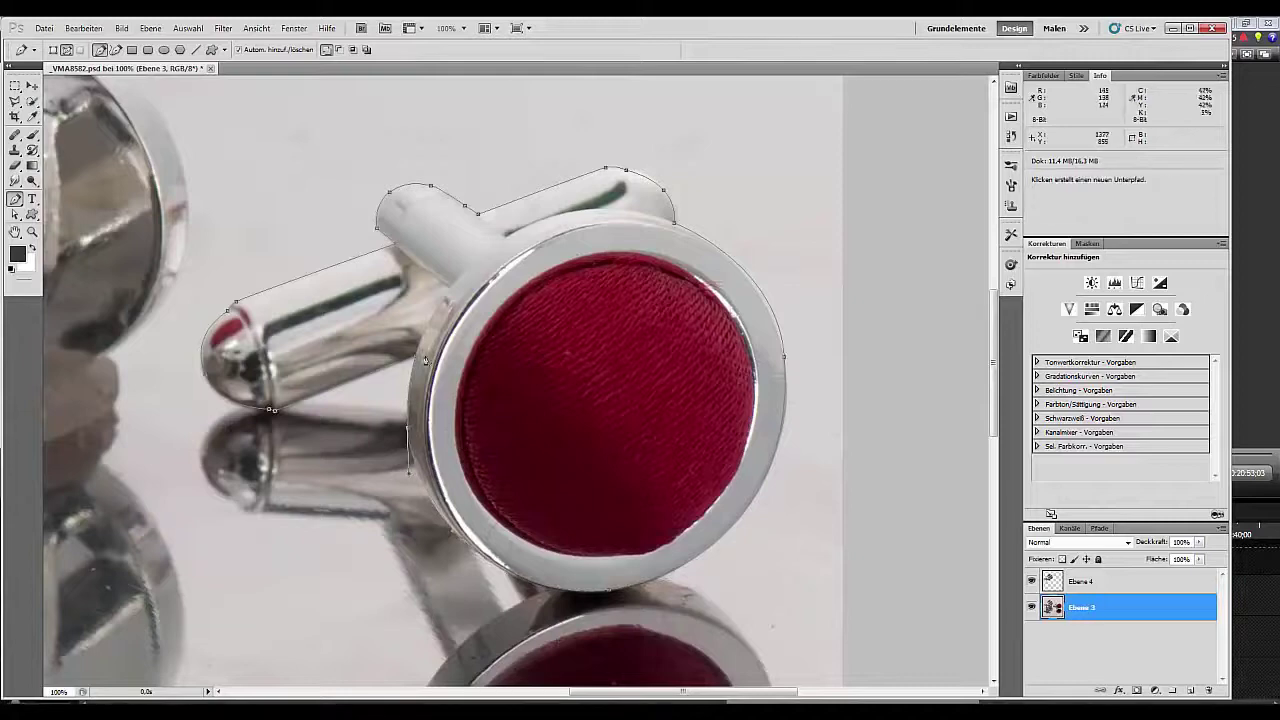
Step: Convert the right cufflink's path to a selection and copy it onto its own layer
key("ctrl+Return")
key("ctrl+j")
key("ctrl+minus")
key("ctrl+minus")
key("ctrl+minus")
Step: Add a new layer directly above Ebene 3 and fill it with white
left_click(1130, 633)
left_click(1190, 690)
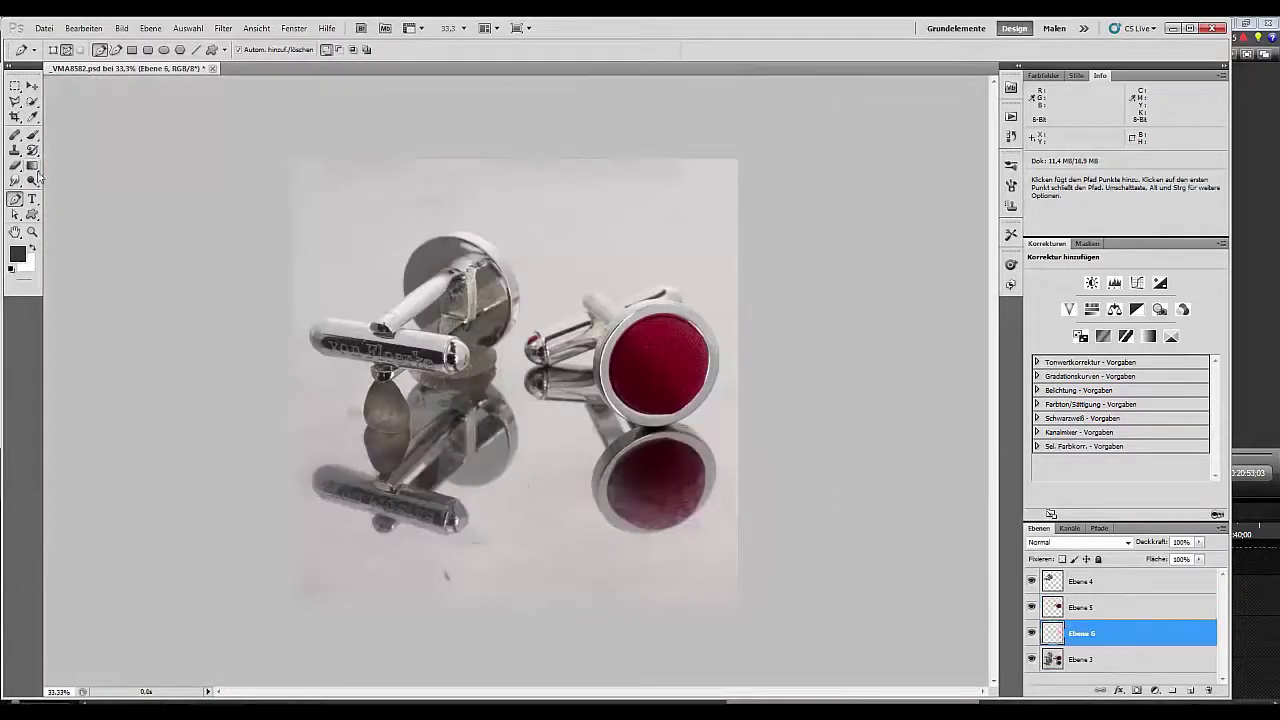
key("ctrl+BackSpace")
Step: Choose the Gradient tool and set the foreground colour to black
left_click(32, 166)
left_click(18, 254)
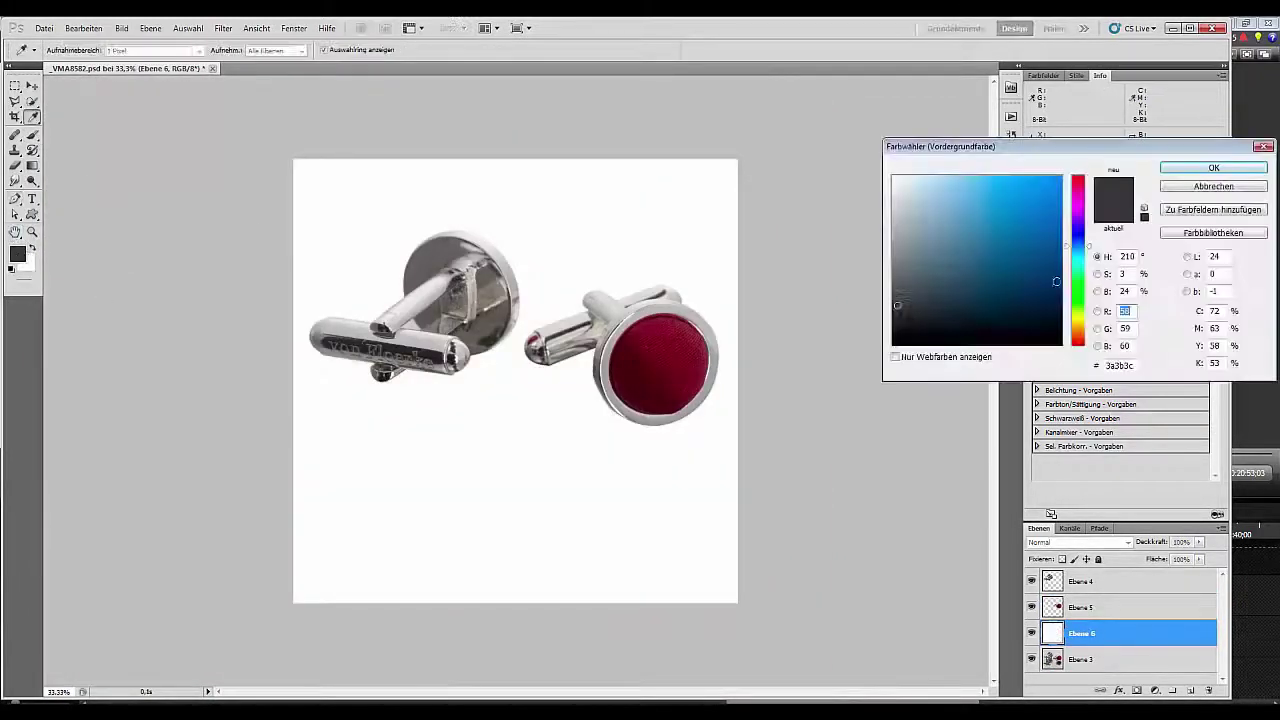
left_click(897, 348)
left_click(1214, 166)
Step: Try fading the white layer over the reflections with a vertical gradient on a layer mask, and delete the layer
left_click_drag(520, 555, 520, 394)
key("ctrl+z")
left_click(1137, 690)
left_click_drag(520, 575, 520, 375)
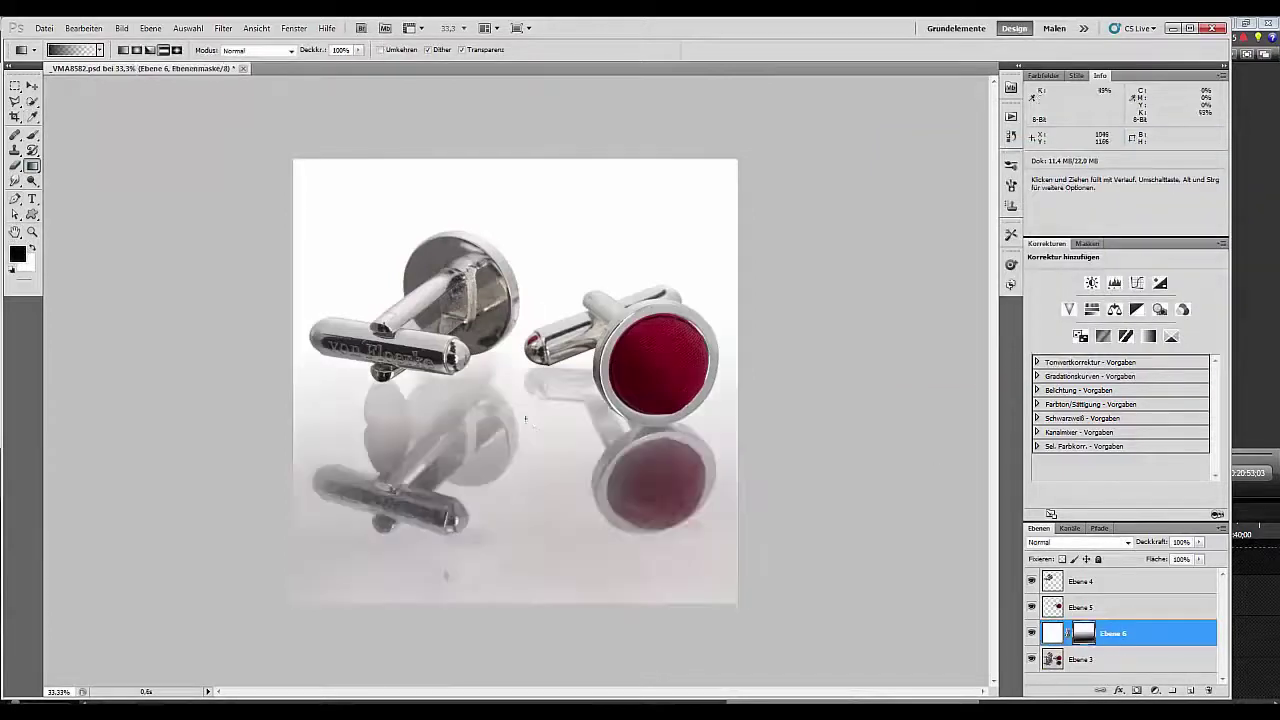
left_click_drag(522, 540, 524, 420)
left_click_drag(1120, 633, 1210, 692)
Step: Add a Curves adjustment clipped to Ebene 3 and, with the cut-outs hidden, sample the grey background near the reflections as white point
left_click(1137, 283)
left_click(1032, 581)
left_click(1032, 607)
left_click(1036, 333)
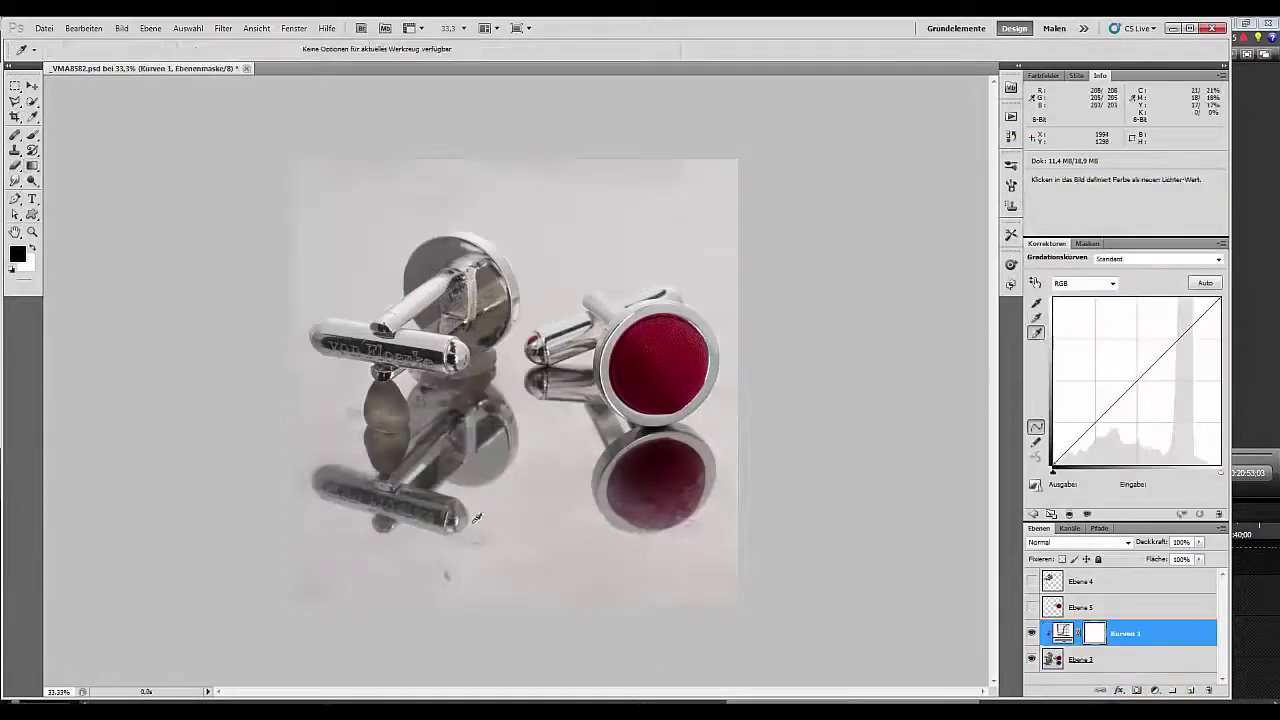
left_click(474, 530)
left_click(531, 531)
left_click(557, 560)
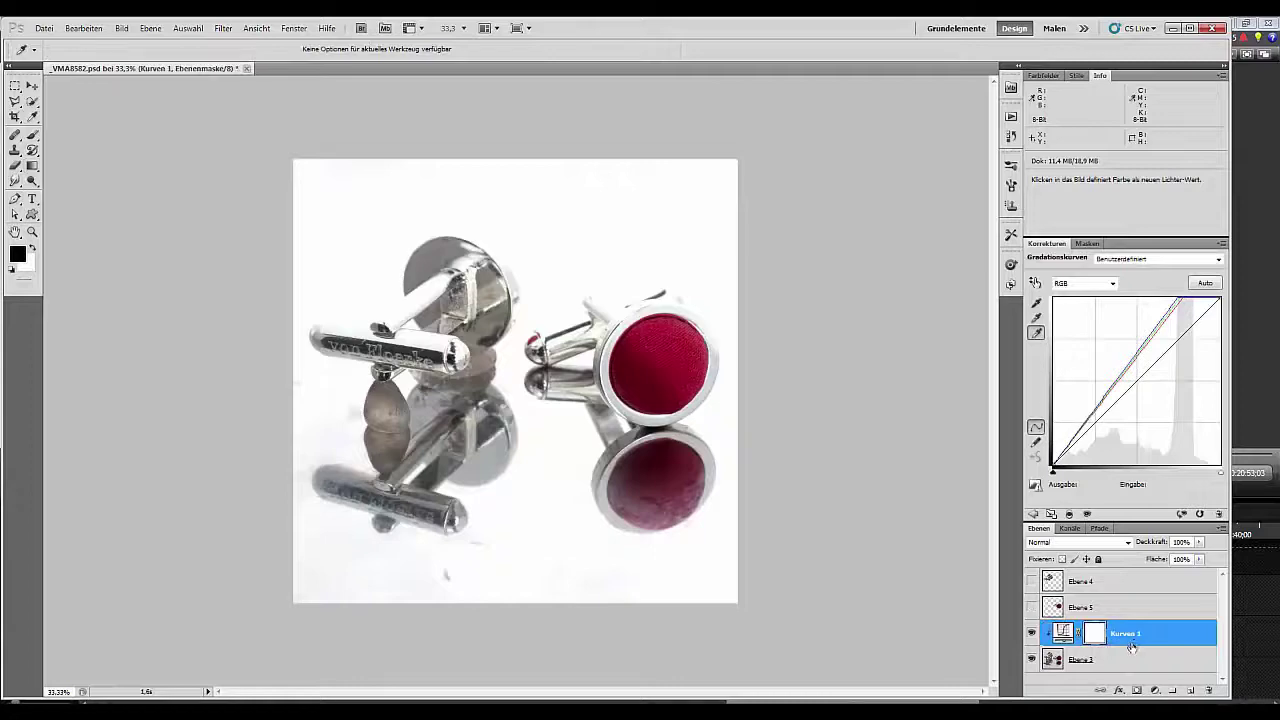
Step: Merge the Curves adjustment into Ebene 3 and show both cufflink cut-out layers
key("ctrl+e")
left_click(1032, 607)
left_click(1032, 581)
Step: Trace a pen path on Ebene 3 along the left disc reflection's edge and around the oval putty blob under the post
key("ctrl+plus")
key("ctrl+plus")
left_click_drag(349, 421, 532, 312)
key("p")
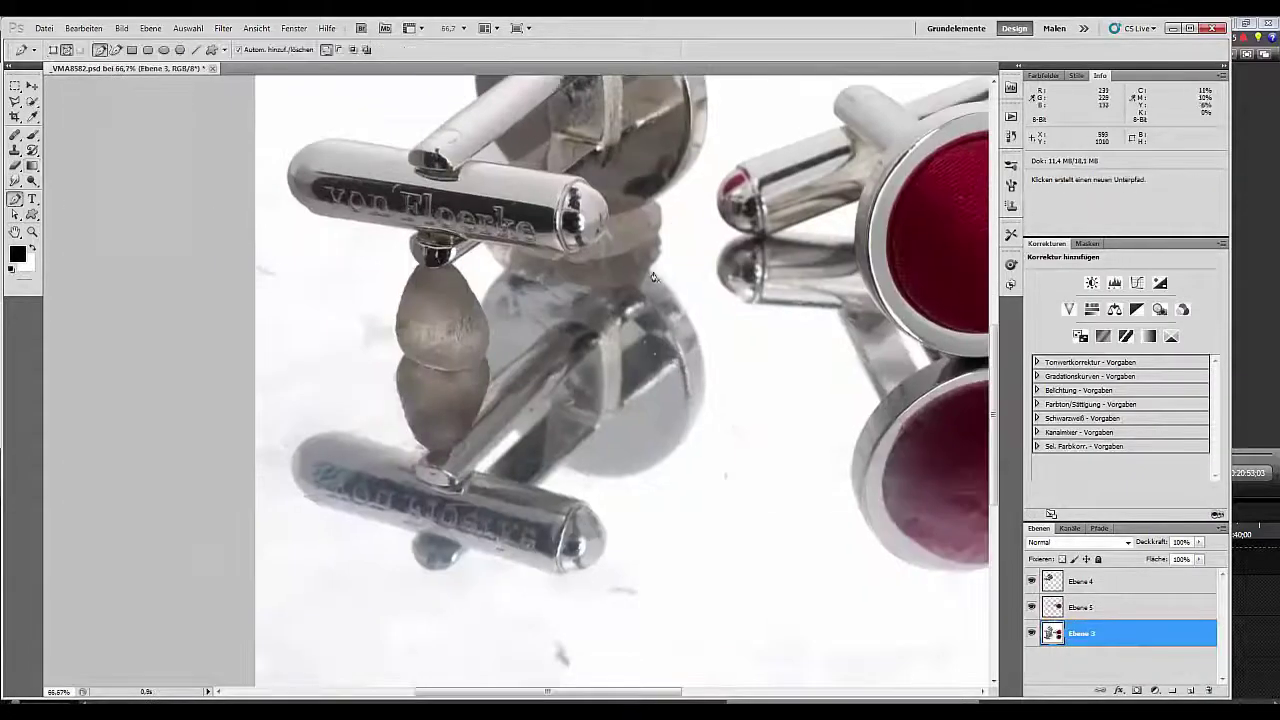
left_click(654, 277)
left_click(503, 272)
left_click(420, 452)
left_click(360, 395)
left_click(339, 269)
left_click(413, 257)
Step: Continue the path under the engraved bar and around the second putty blob, closing it at the disc reflection
left_click(484, 244)
left_click(601, 240)
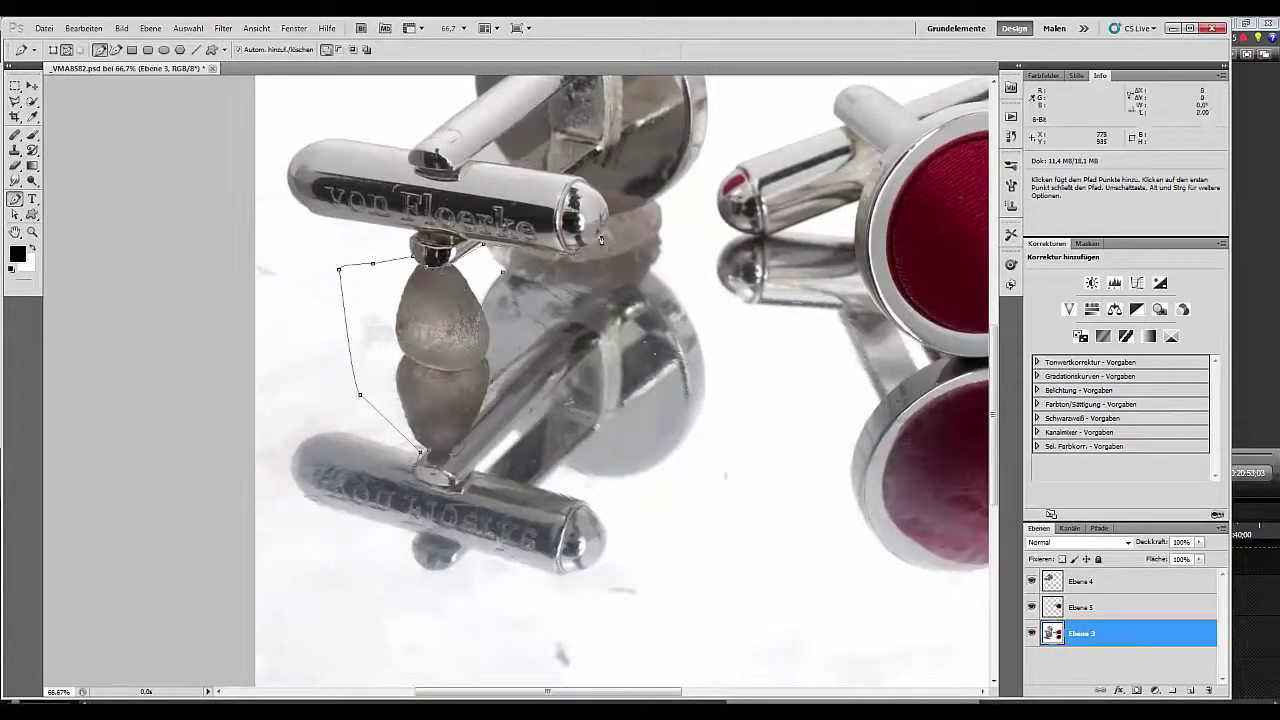
left_click(655, 201)
left_click(675, 258)
left_click(652, 268)
left_click_drag(503, 272, 490, 286)
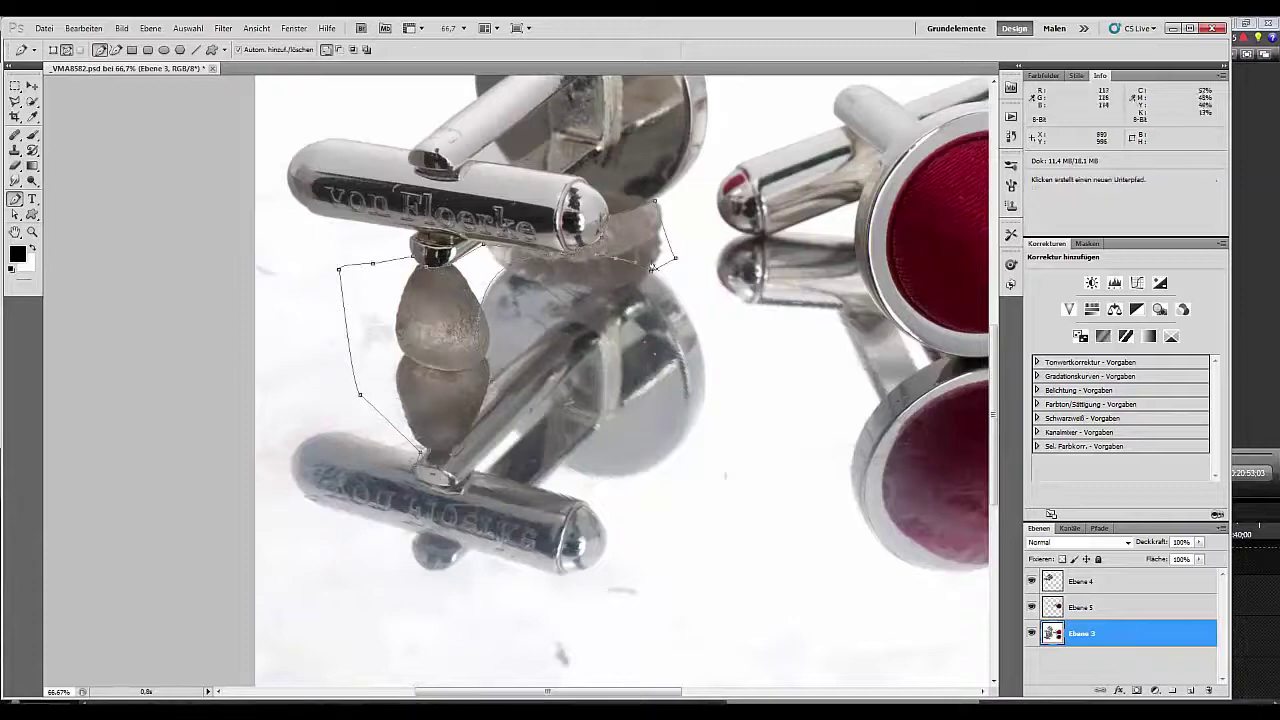
Step: Turn the path into a selection, paint out the putty inside it with a large white brush, and deselect
key("ctrl+Return")
left_click(33, 134)
key("x")
mouse_move(446, 354)
left_mouse_down()
mouse_move(397, 280)
mouse_move(271, 336)
left_mouse_up()
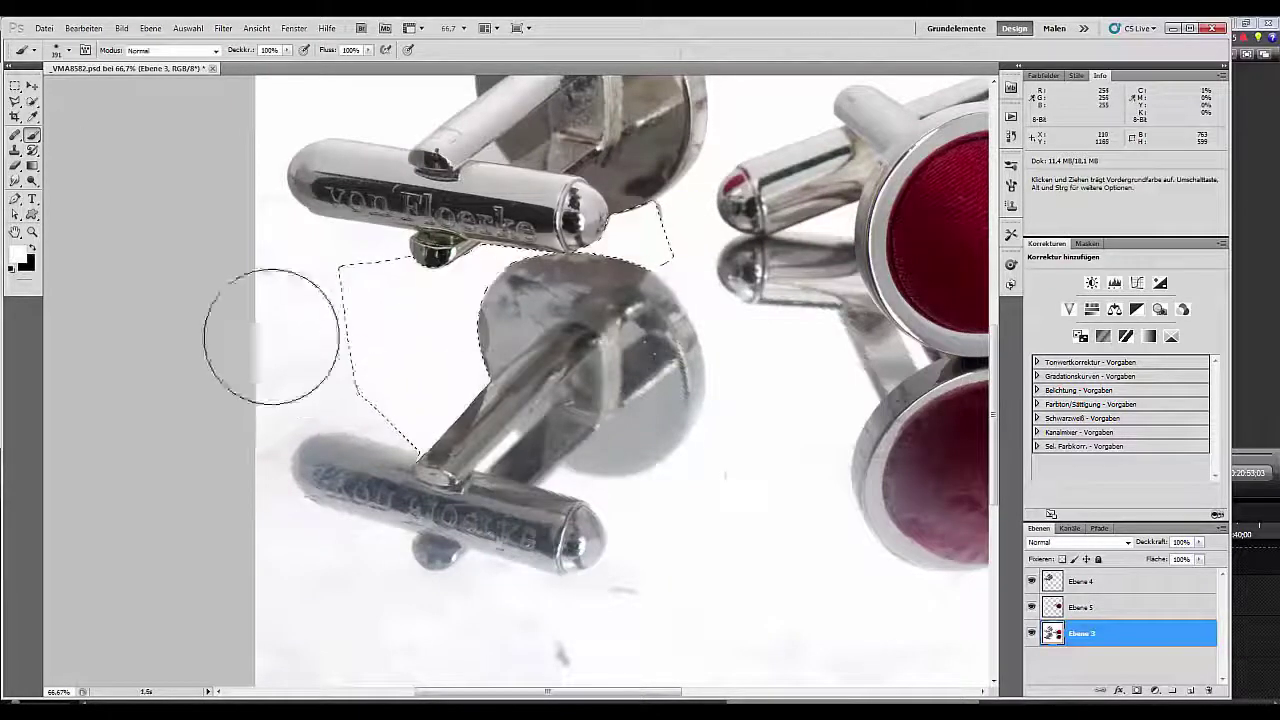
key("ctrl+d")
Step: Reduce the brush to 80 px and paint out the grey smudges around the reflections in white
right_click(634, 271)
left_click_drag(690, 303, 664, 303)
right_click(700, 241)
left_click_drag(730, 273, 716, 273)
mouse_move(432, 448)
left_mouse_down()
mouse_move(290, 426)
mouse_move(312, 527)
left_mouse_up()
key("ctrl+minus")
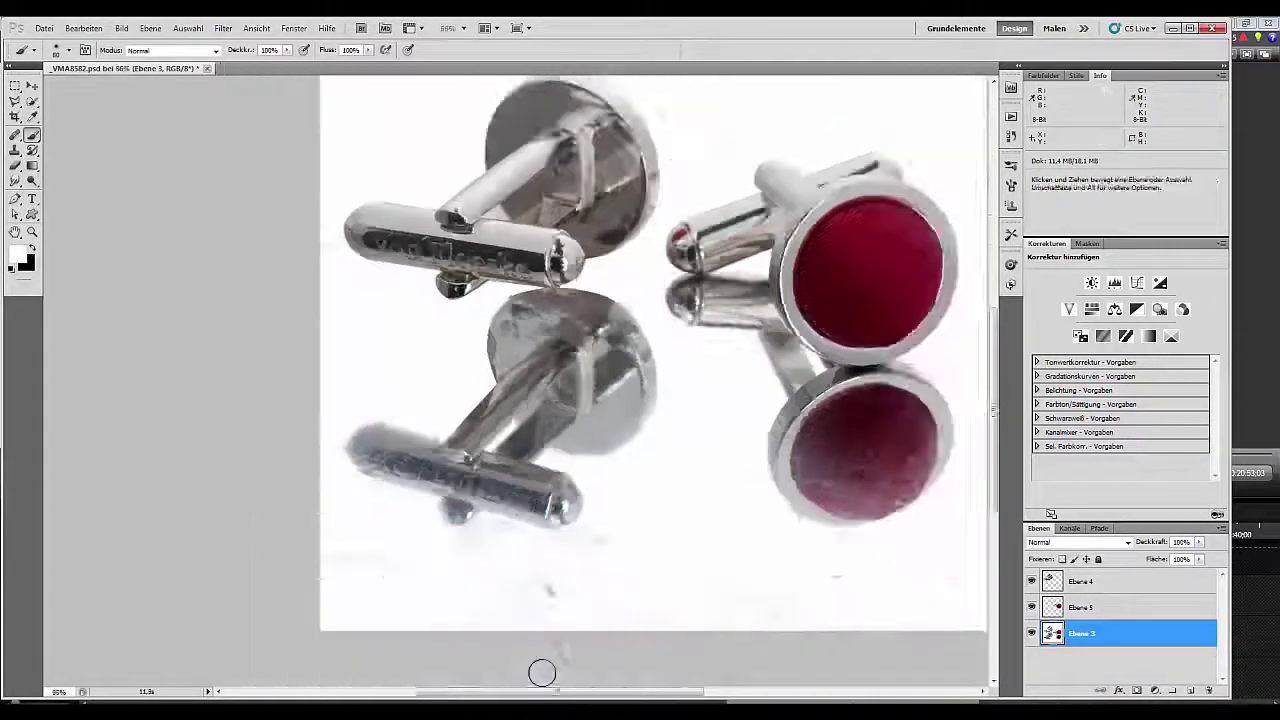
key("ctrl+minus")
key("ctrl+minus")
key("ctrl+minus")
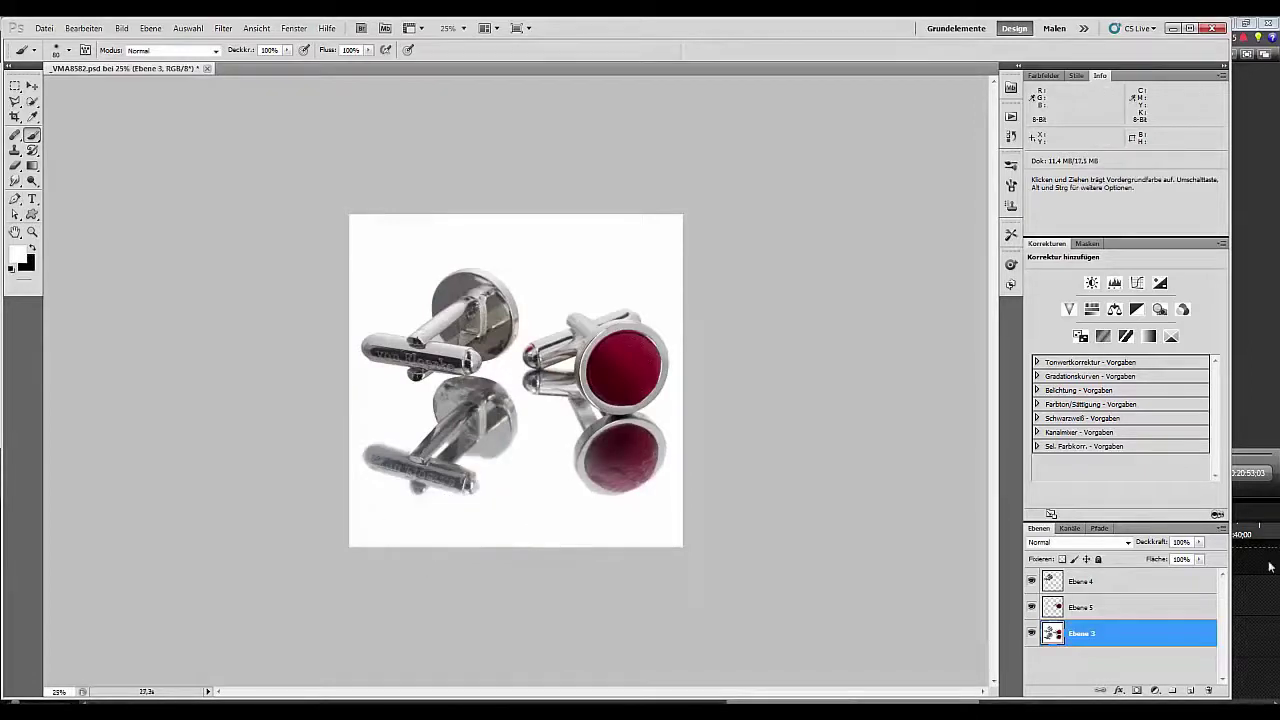
Step: Try smudging the left disc reflection's upper edge in Aufhellen mode, and undo the strokes
key("ctrl+plus")
key("ctrl+plus")
key("ctrl+plus")
left_click(14, 181)
right_click(503, 418)
mouse_move(470, 402)
left_mouse_down()
mouse_move(363, 377)
mouse_move(380, 405)
mouse_move(304, 456)
left_mouse_up()
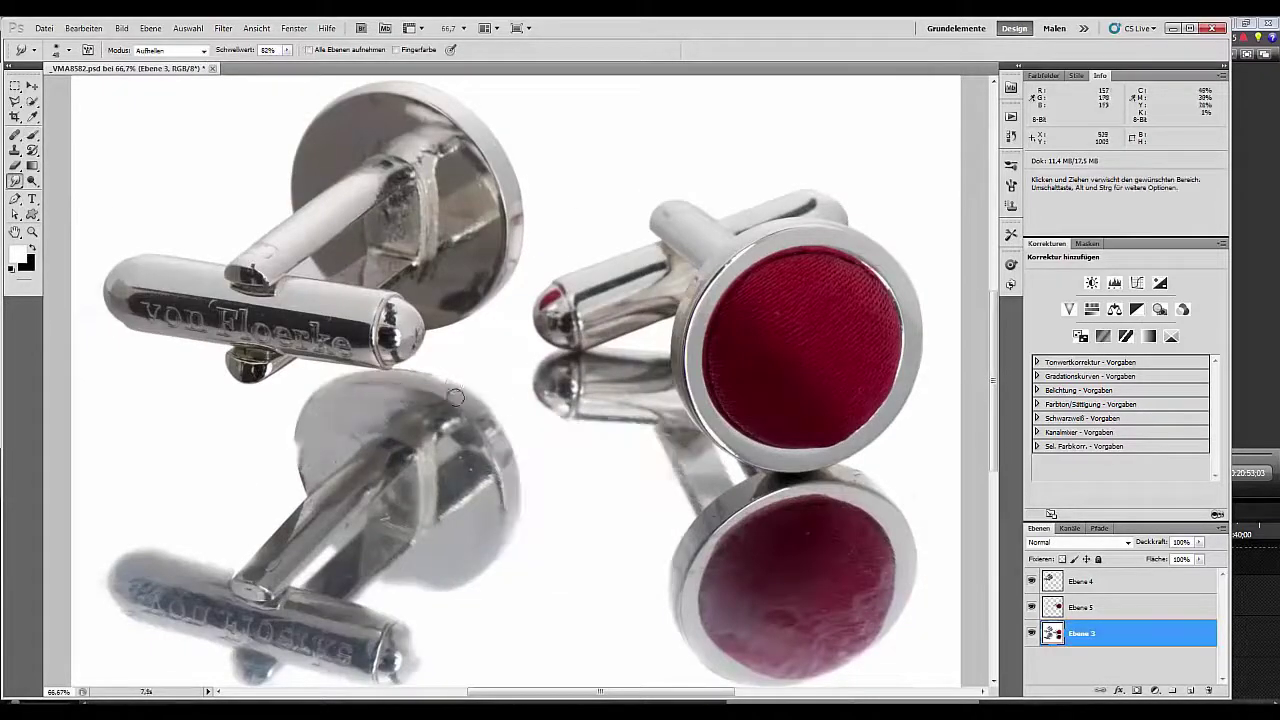
key("ctrl+alt+z")
key("ctrl+alt+z")
key("ctrl+alt+z")
key("ctrl+shift+z")
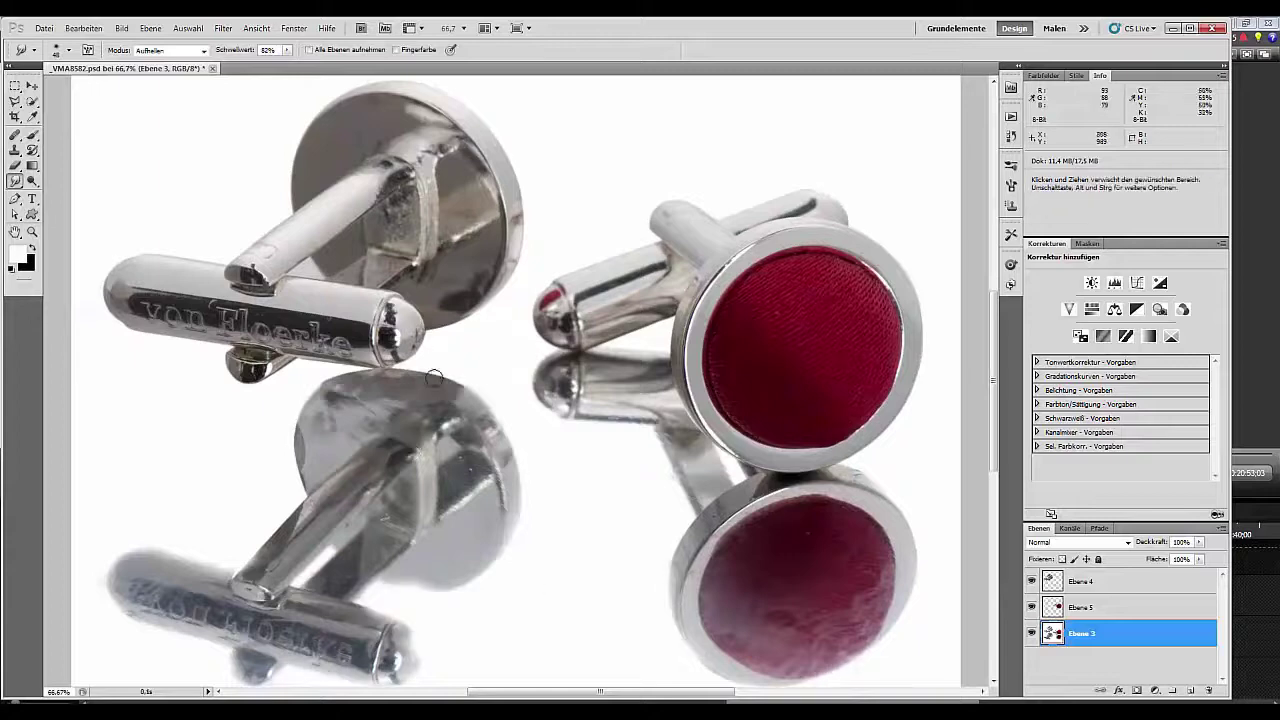
Step: Switch the Smudge tool to Abdunkeln and smooth the upper edge of the left disc reflection
left_click(204, 50)
left_click(160, 72)
mouse_move(464, 392)
left_mouse_down()
mouse_move(403, 375)
mouse_move(478, 413)
mouse_move(332, 388)
left_mouse_up()
Step: Set the smudge mode to Aufhellen and blend the blotches inside the left disc reflection
left_click(204, 50)
left_click(160, 82)
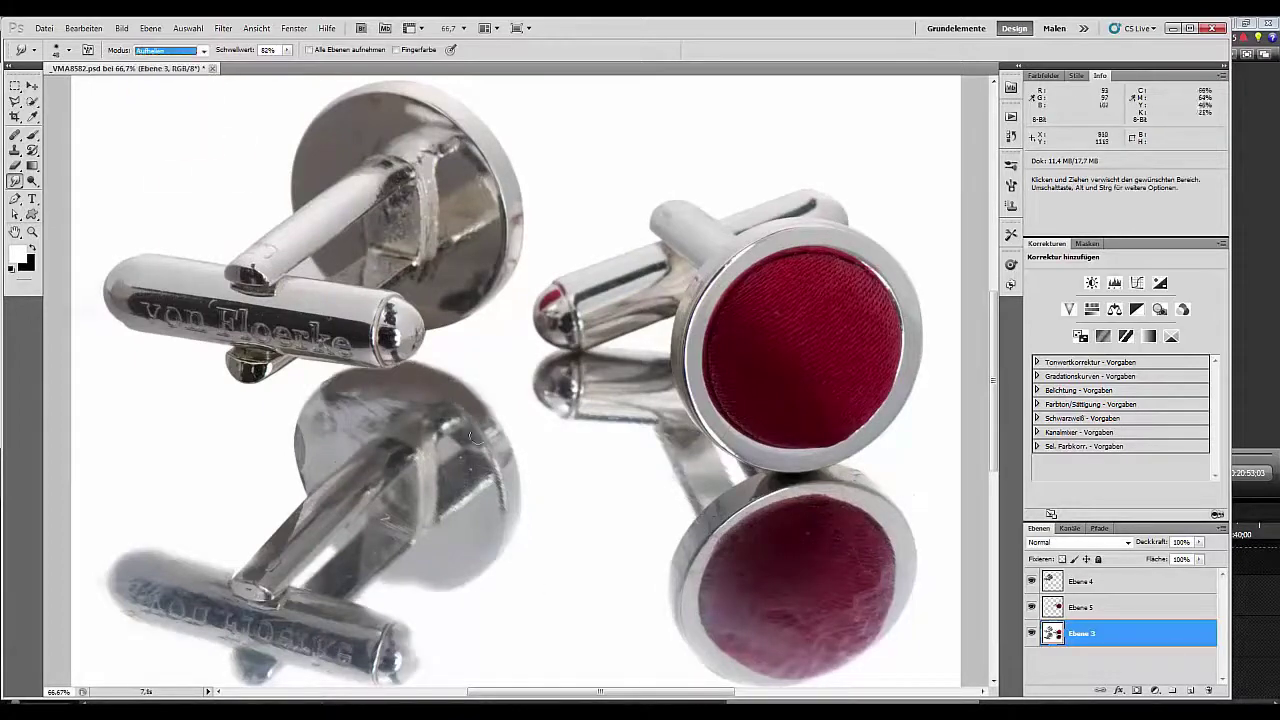
mouse_move(482, 424)
left_mouse_down()
mouse_move(431, 386)
mouse_move(334, 390)
left_mouse_up()
left_click_drag(433, 386, 468, 400)
key("ctrl+minus")
key("ctrl+minus")
key("ctrl+minus")
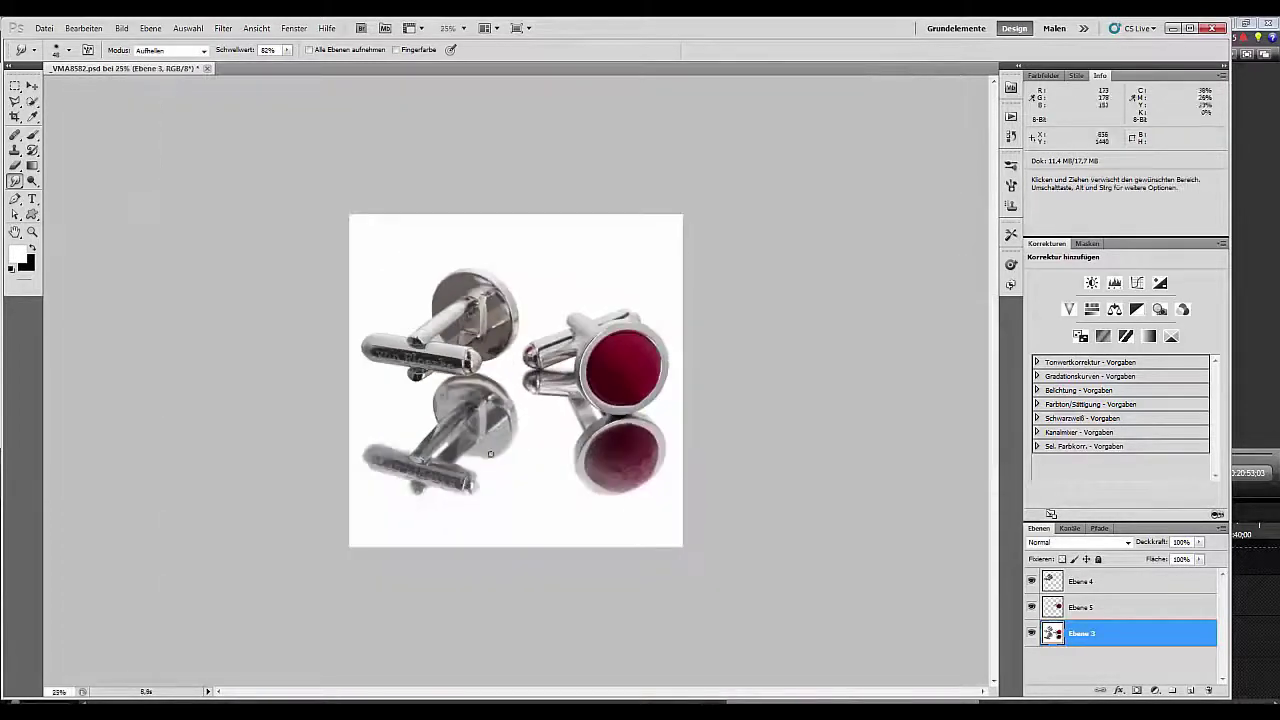
Step: Set the smudge mode to Abdunkeln and touch up the tip of the engraved bar's reflection
left_click(204, 50)
left_click(160, 74)
left_click_drag(473, 484, 480, 478)
key("ctrl+plus")
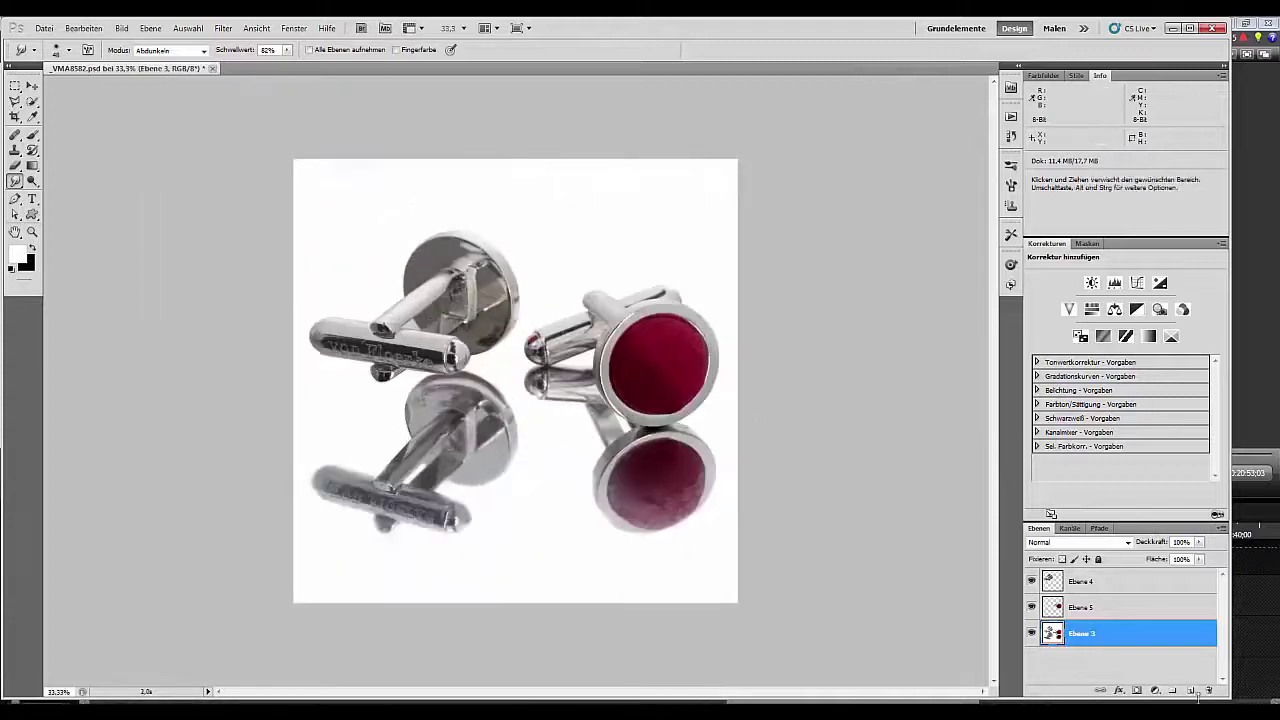
Step: Add a new layer between Ebene 3 and the cufflink cut-outs and fill it with white
left_click(1192, 691)
key("x")
key("ctrl+BackSpace")
Step: Mask the white layer Ebene 6 and paint with a large soft brush at 67% opacity to reveal the upper reflections
left_click(33, 137)
right_click(628, 318)
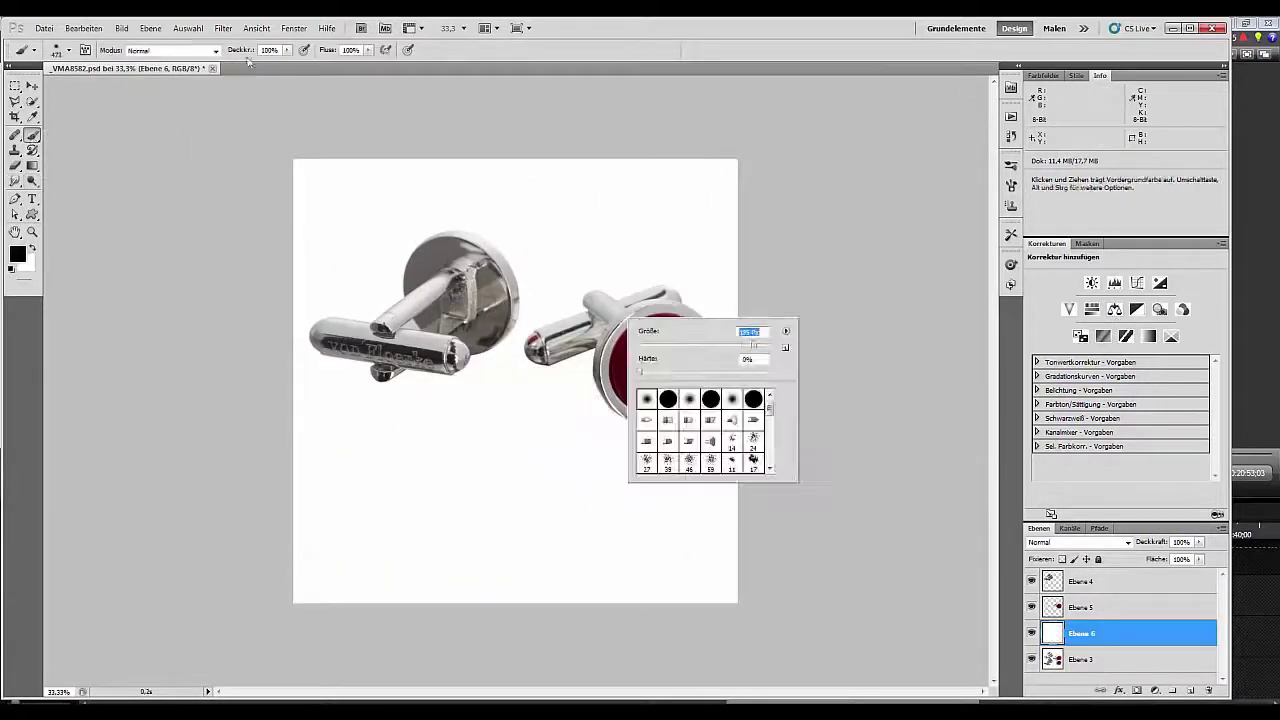
left_click_drag(247, 51, 225, 51)
left_click(1137, 691)
mouse_move(440, 405)
left_mouse_down()
mouse_move(500, 399)
mouse_move(670, 460)
left_mouse_up()
left_click_drag(410, 455, 343, 457)
left_click(32, 248)
left_click_drag(566, 408, 680, 500)
left_click_drag(345, 475, 405, 457)
Step: Add a new empty layer and place it directly beneath the reflections layer Ebene 3
left_click(1166, 662)
left_click(1191, 690)
left_click_drag(1222, 620, 1222, 640)
left_click_drag(1157, 672, 1157, 646)
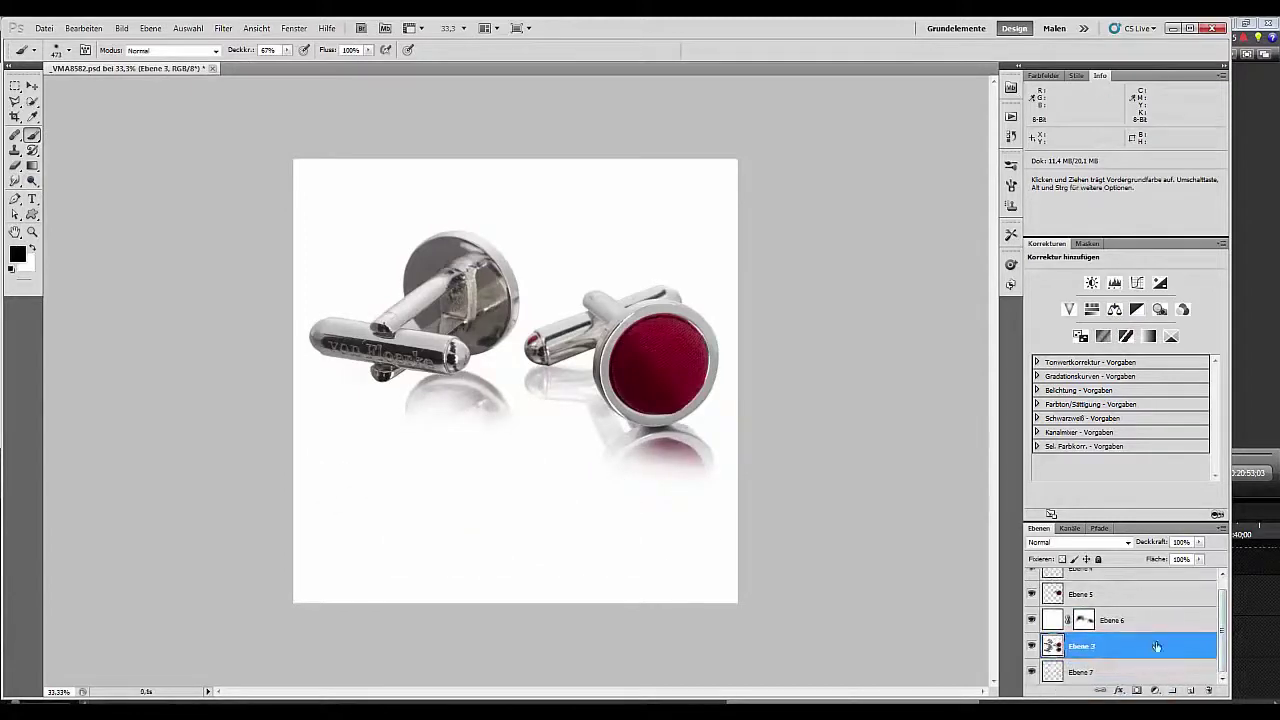
Step: Reduce the opacity of the reflections layer Ebene 3 and delete the masked white layer Ebene 6
left_click_drag(1155, 543, 1130, 543)
left_click_drag(1163, 622, 1209, 690)
mouse_move(1152, 543)
left_mouse_down()
mouse_move(1180, 543)
mouse_move(1110, 547)
left_mouse_up()
Step: Fill the bottom layer with white and mask Ebene 3, fading out the lower reflections with a large soft black brush
left_click(1150, 659)
key("ctrl+BackSpace")
left_click(1150, 633)
left_click(1137, 690)
left_click(32, 248)
left_click_drag(240, 50, 280, 50)
left_click_drag(335, 490, 680, 508)
mouse_move(680, 508)
left_mouse_down()
mouse_move(472, 490)
mouse_move(614, 514)
left_mouse_up()
left_click_drag(1140, 543, 1158, 545)
Step: Select both cufflink layers together with the reflections layer and move them lower on the canvas
key("ctrl+minus")
left_click(1083, 582, "shift")
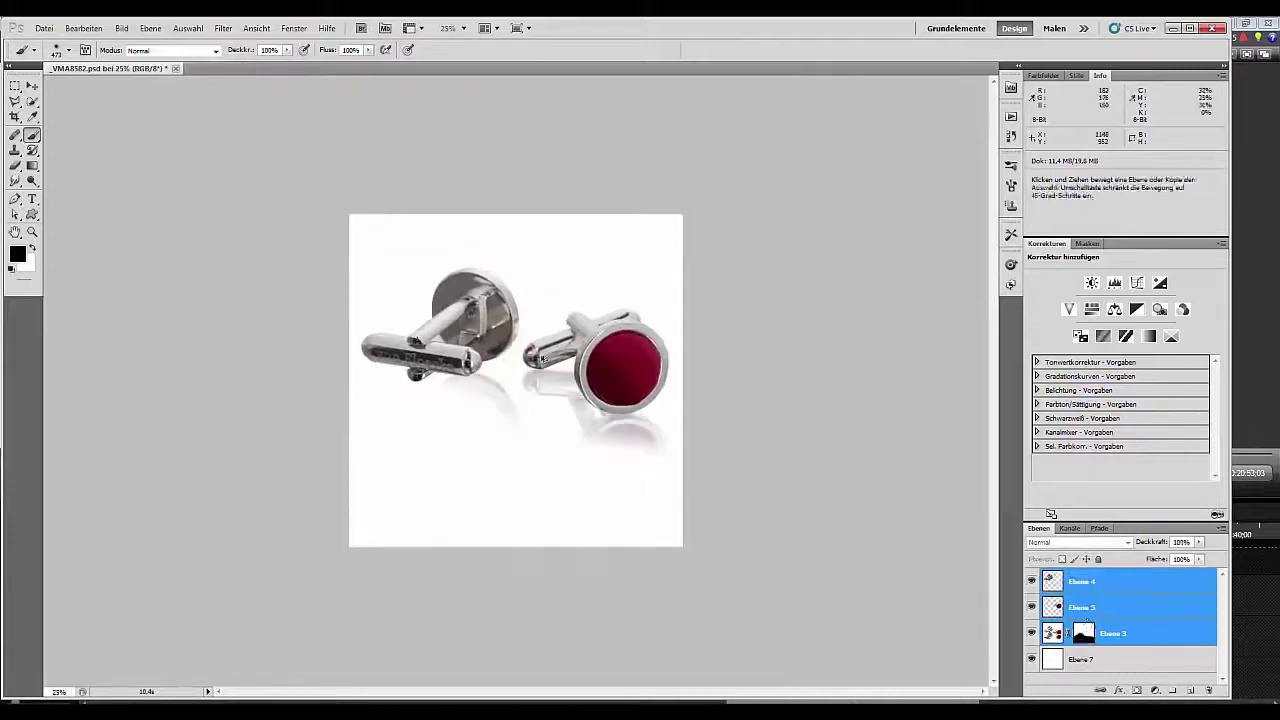
key("v")
left_click_drag(543, 358, 538, 392)
key("ctrl+z")
key("ctrl+z")
key("ctrl+z")
key("ctrl+z")
Step: Rotate the selected cufflink and reflection layers slightly counterclockwise
key("ctrl+t")
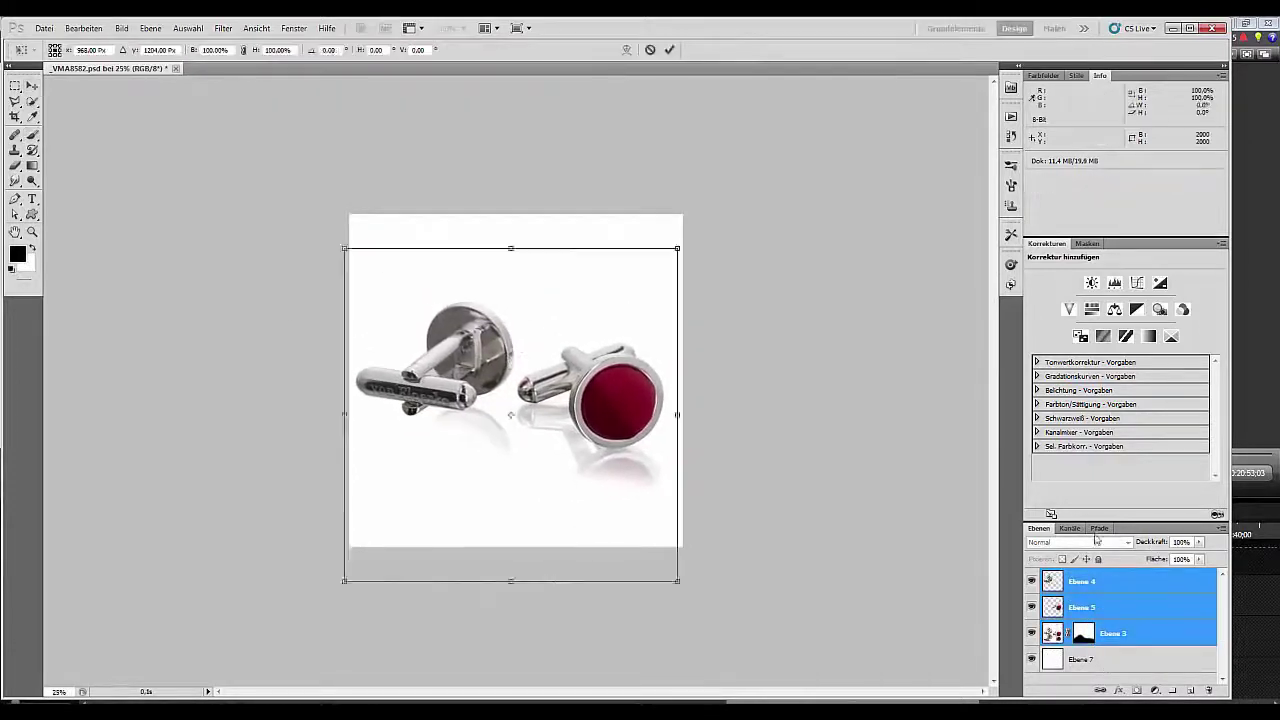
left_click_drag(711, 603, 725, 588)
key("Return")
Step: Add a Tonwertkorrektur adjustment clipped to Ebene 4 and try out a lower white point
left_click(1110, 584)
left_click(1114, 283)
left_click_drag(1220, 367, 1180, 367)
key("ctrl+z")
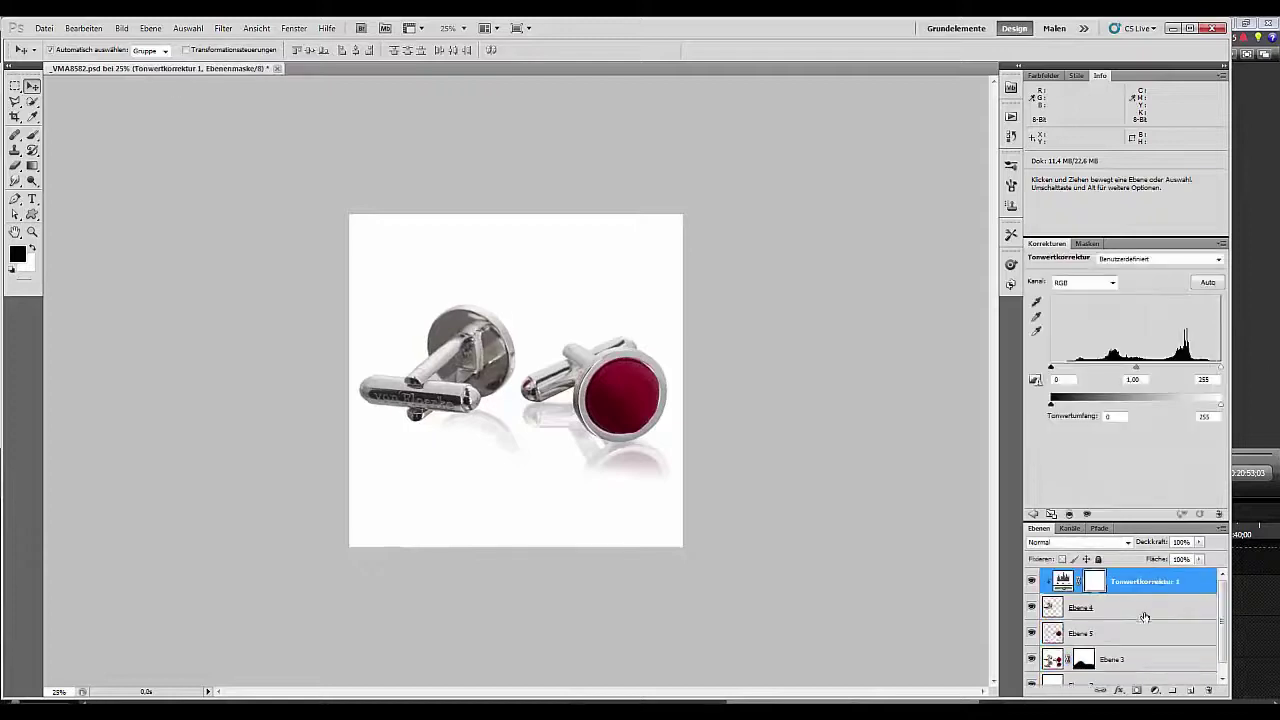
Step: Merge the two cufflink layers Ebene 4 and Ebene 5 into one layer beneath the adjustment
left_click(1145, 617)
left_click(1137, 623, "shift")
right_click(1110, 611)
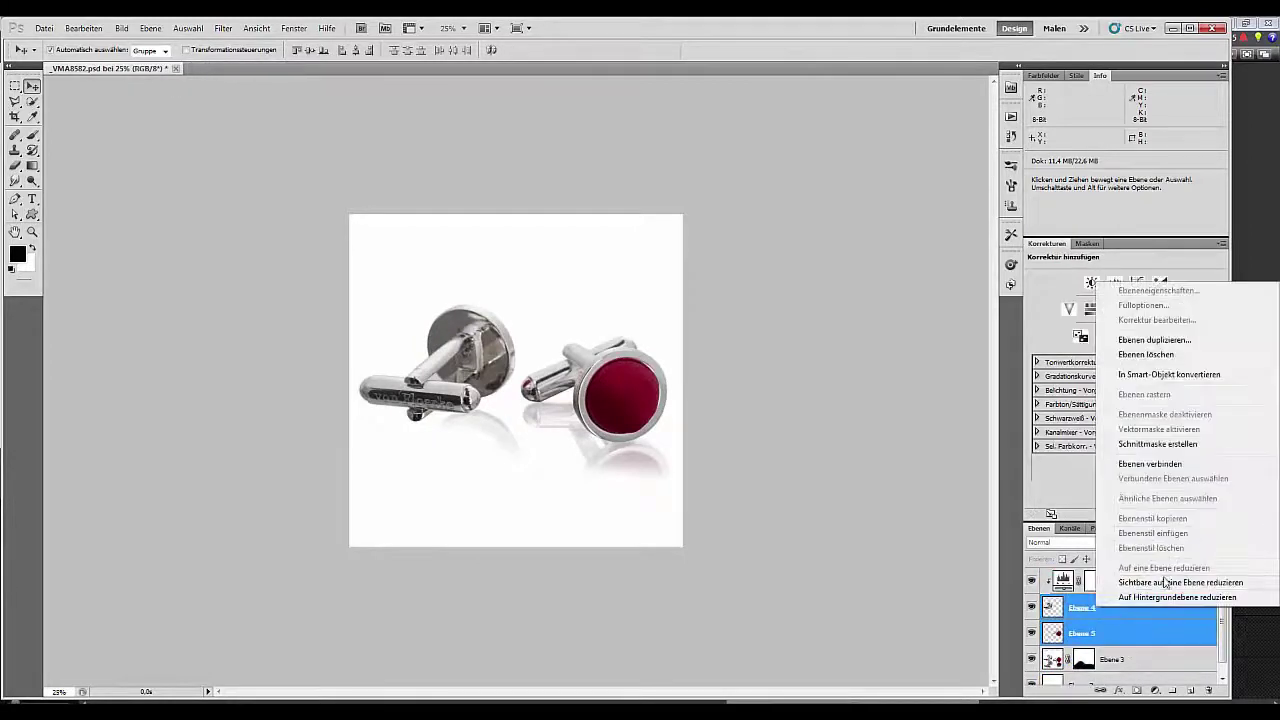
left_click(1160, 472)
left_click(1165, 582)
Step: Lower the Tonwertkorrektur white point slightly and merge the adjustment into the cufflinks layer Ebene 4
left_click_drag(1220, 367, 1210, 367)
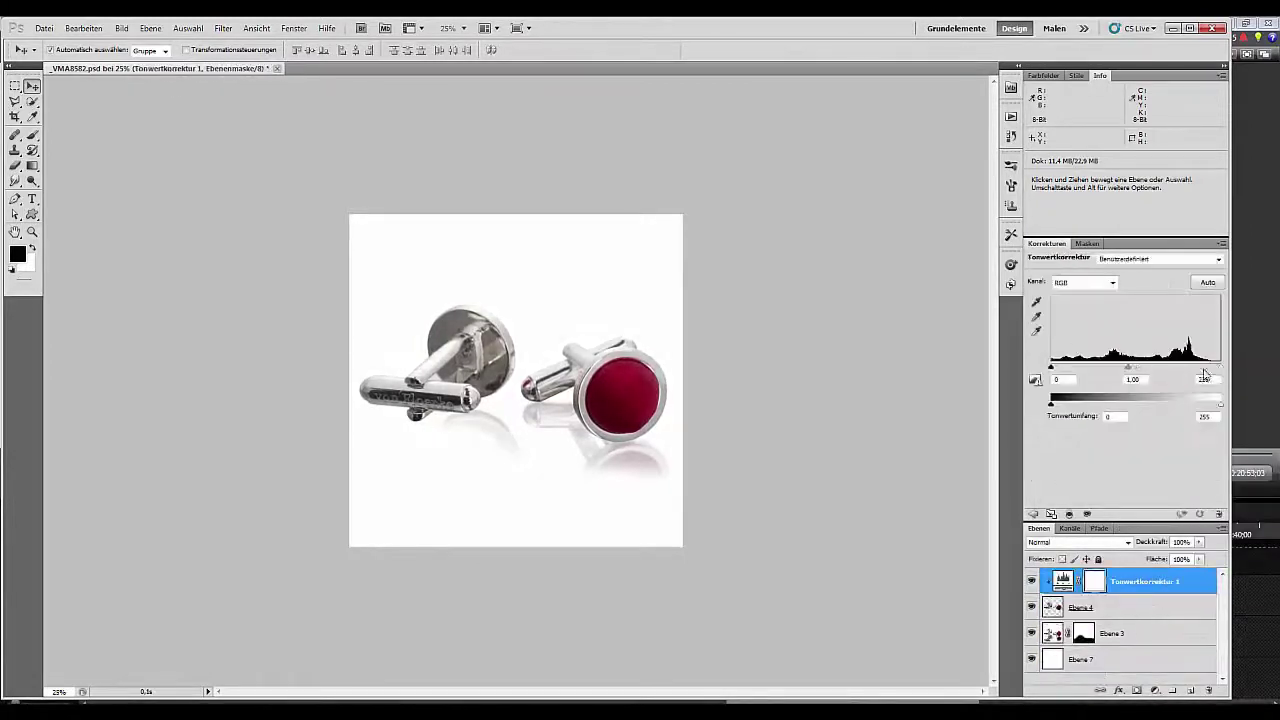
key("ctrl+plus")
key("ctrl+plus")
key("ctrl+plus")
key("ctrl+plus")
left_click_drag(560, 500, 773, 419)
key("ctrl+e")
Step: Smudge along the left cufflink's diagonal post in Aufhellen mode with a smaller brush to smooth its tip and upper edge
key("ctrl+plus")
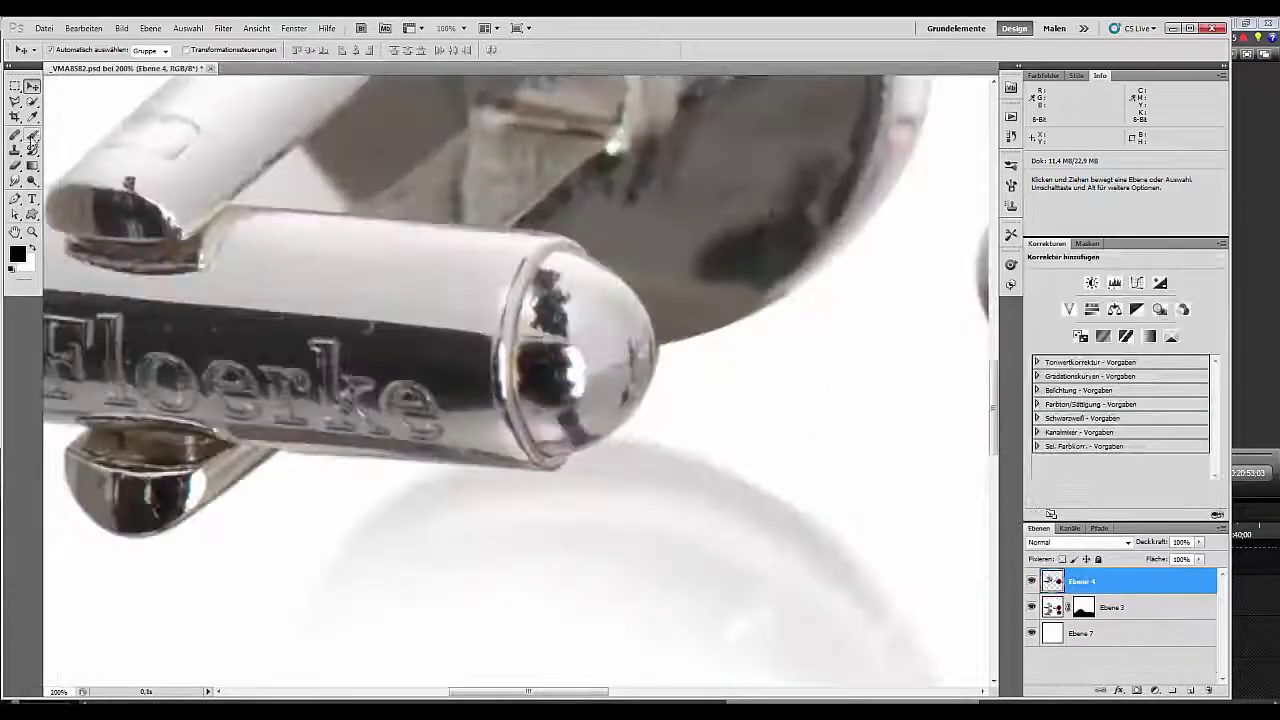
left_click(15, 181)
left_click(203, 51)
left_click(160, 82)
left_click_drag(300, 270, 849, 326)
right_click(543, 369)
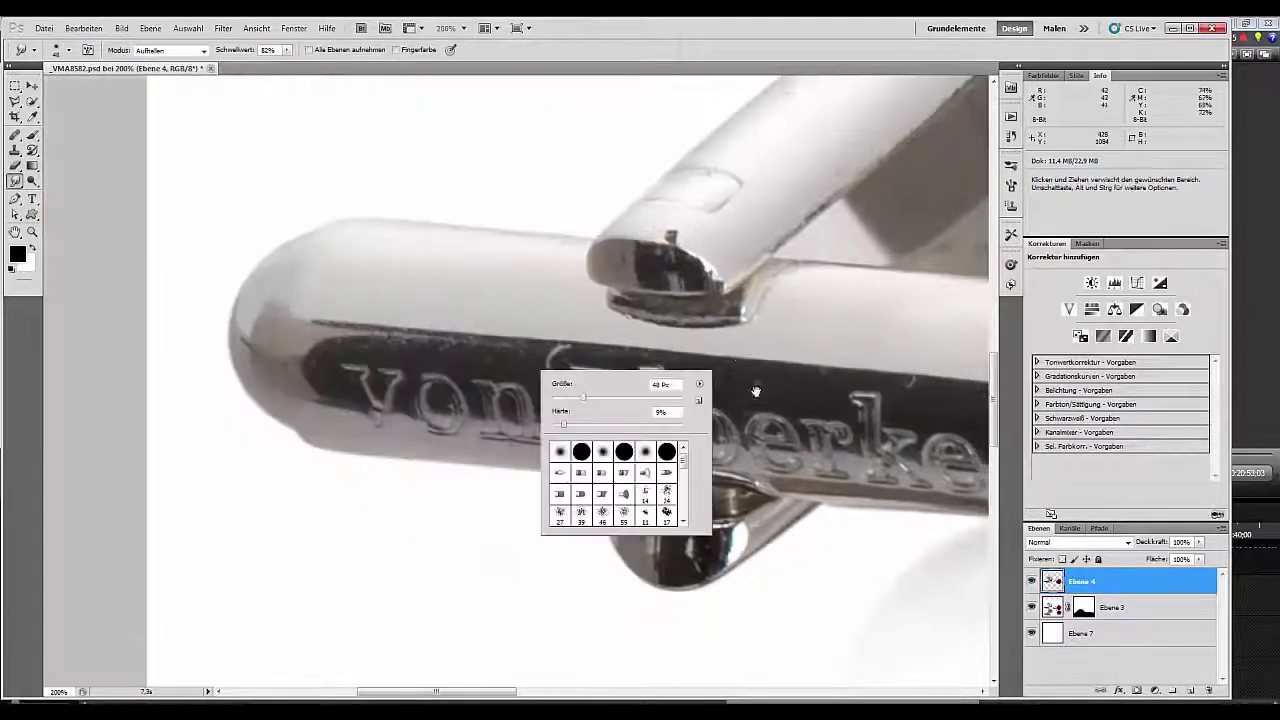
left_click_drag(740, 260, 453, 508)
mouse_move(806, 180)
left_mouse_down()
mouse_move(637, 306)
mouse_move(392, 436)
left_mouse_up()
right_click(392, 436)
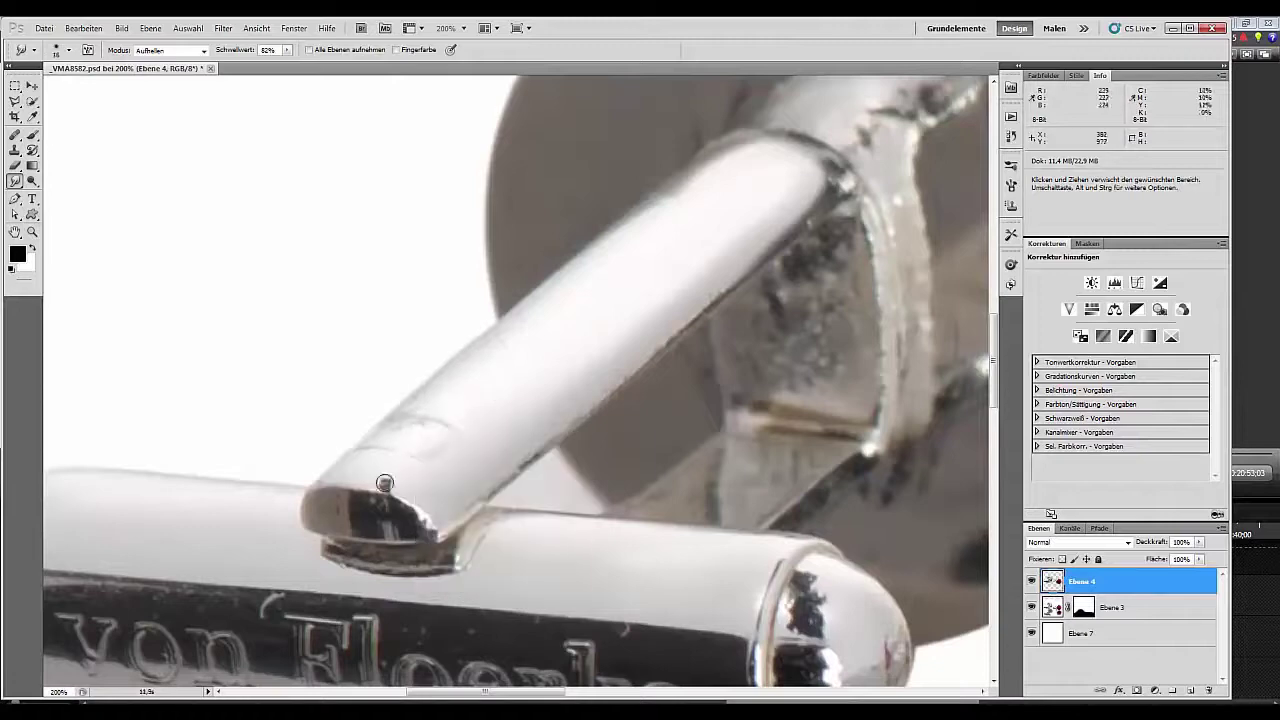
left_click_drag(386, 482, 414, 443)
left_click_drag(698, 196, 773, 140)
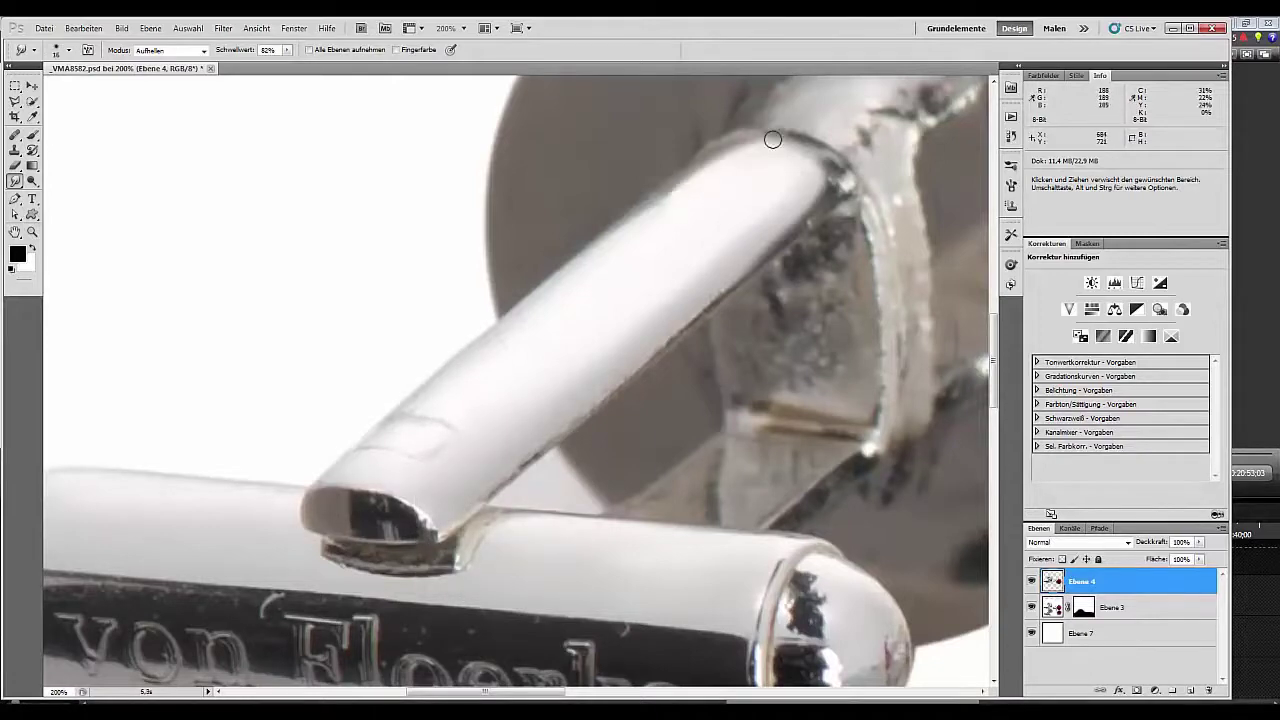
Step: Set the smudge mode to Abdunkeln and smooth the scratches and specks in the dark band around the engraving
key("ctrl+minus")
key("ctrl+minus")
key("ctrl+minus")
key("F9")
key("ctrl+plus")
key("ctrl+plus")
key("ctrl+plus")
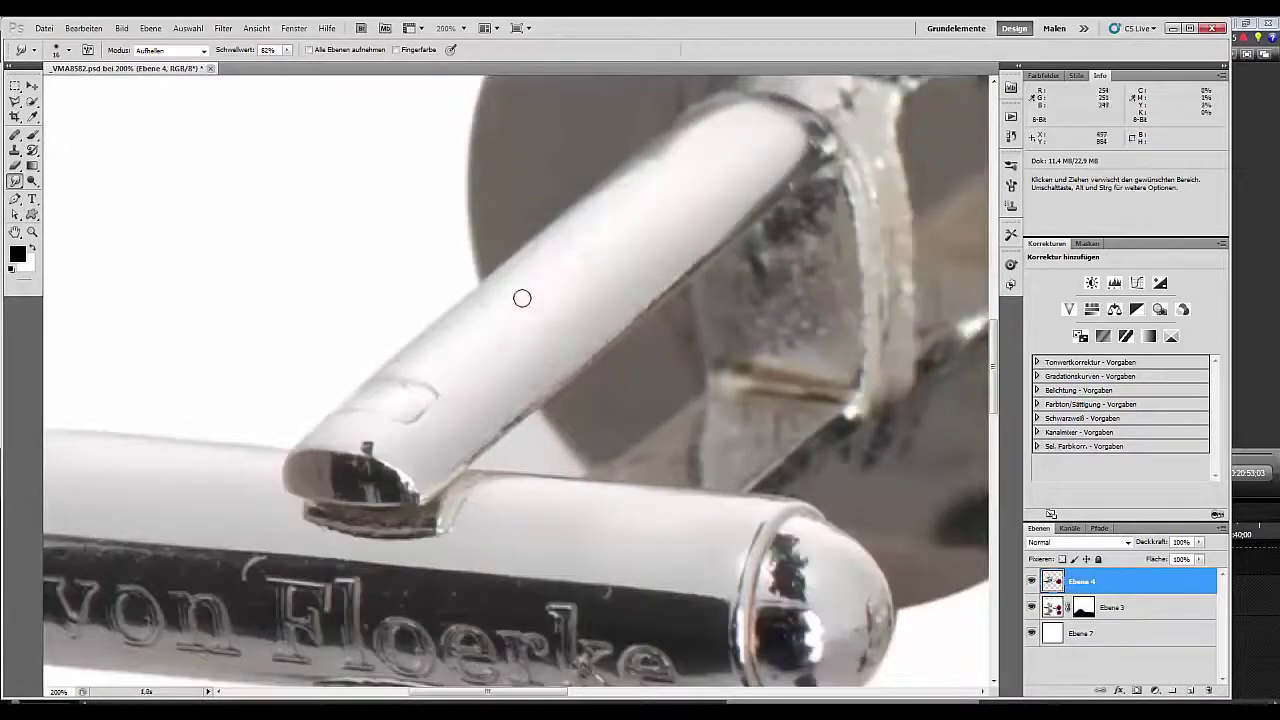
key("alt+shift+k")
left_click_drag(543, 520, 514, 331)
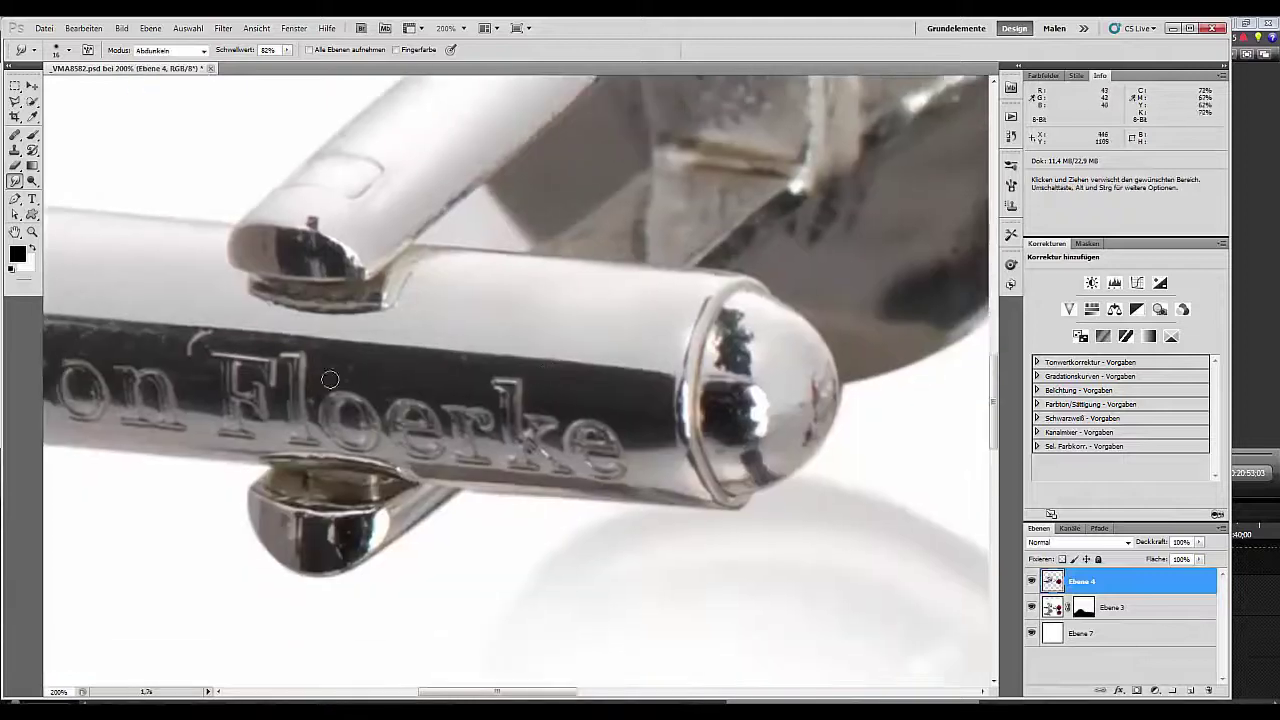
left_click_drag(208, 334, 174, 346)
left_click_drag(190, 402, 454, 409)
mouse_move(426, 334)
left_mouse_down()
mouse_move(292, 332)
mouse_move(246, 346)
left_mouse_up()
left_click_drag(910, 438, 930, 456)
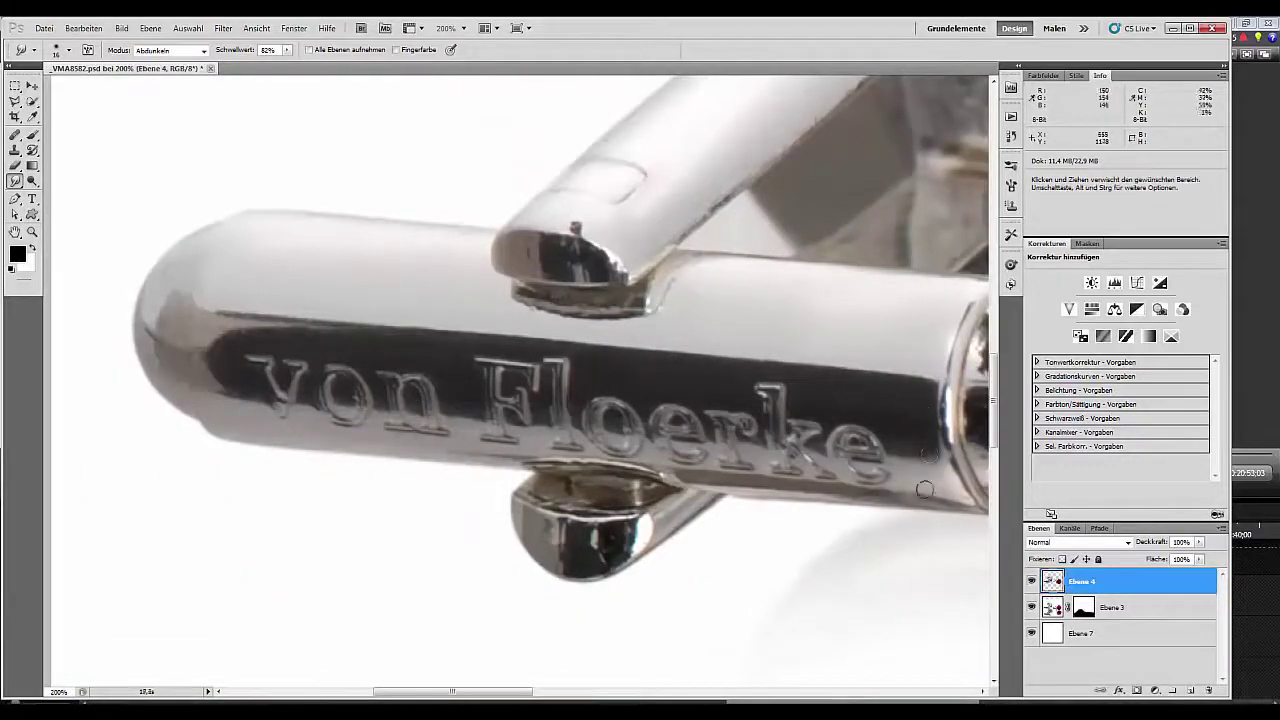
Step: Try lightening the engraved bar's upper surface beside the post's foot with the smudge mode set to Aufhellen
key("alt+shift+l")
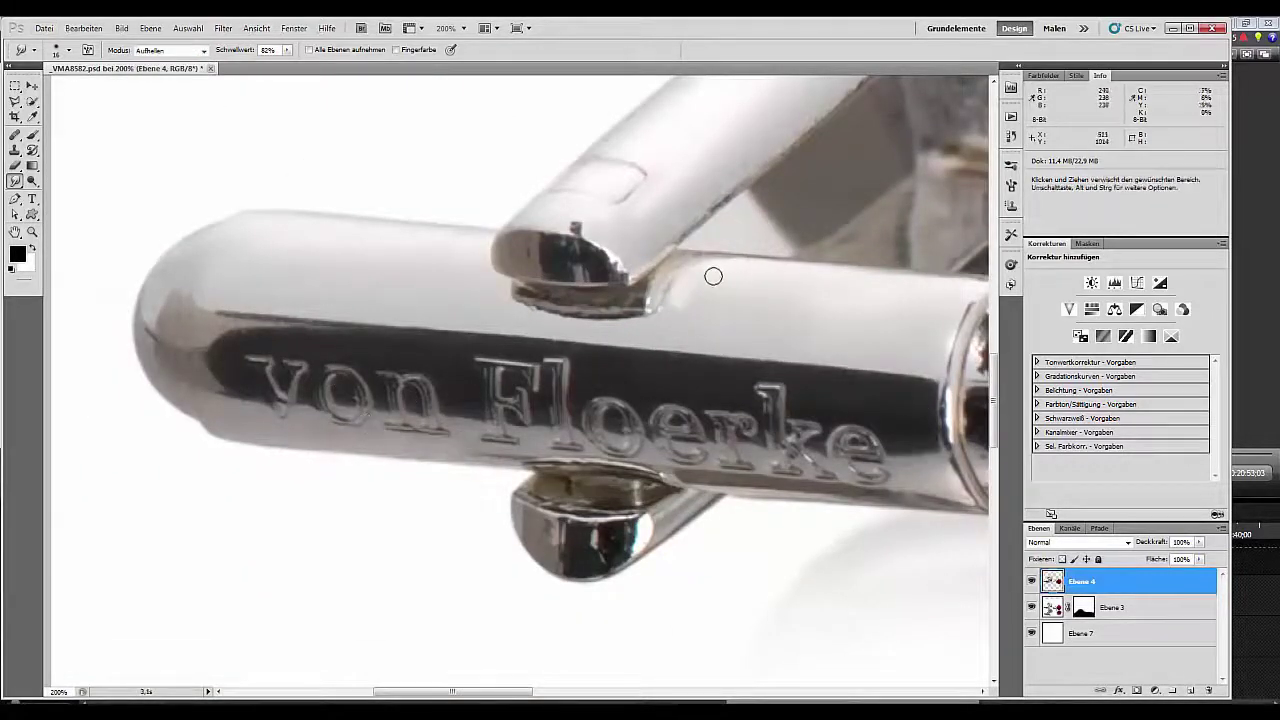
left_click_drag(713, 276, 705, 298)
key("ctrl+z")
key("ctrl+minus")
key("ctrl+minus")
key("ctrl+minus")
key("ctrl+plus")
key("ctrl+plus")
key("ctrl+plus")
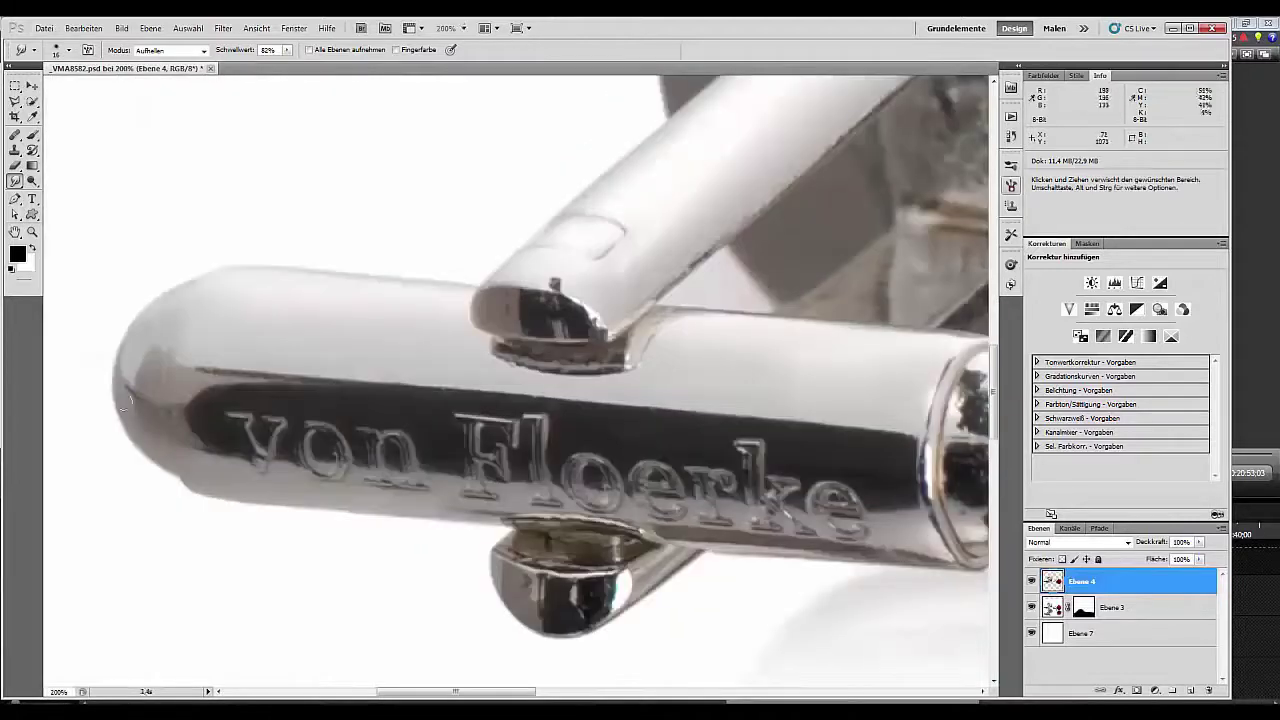
Step: Clean up the ragged dark reflection on the engraved bar's end cap with a small smudge brush, finishing in Aufhellen mode
left_click_drag(905, 540, 779, 450)
left_click(168, 50)
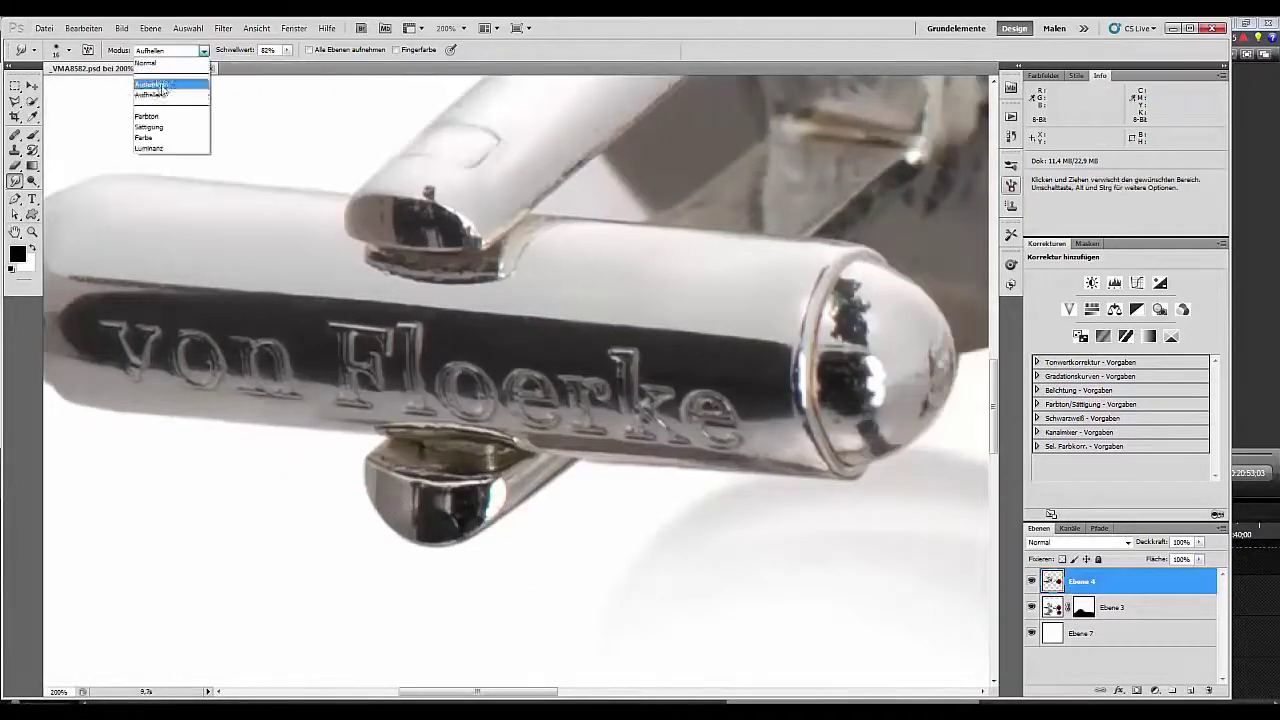
left_click(160, 85)
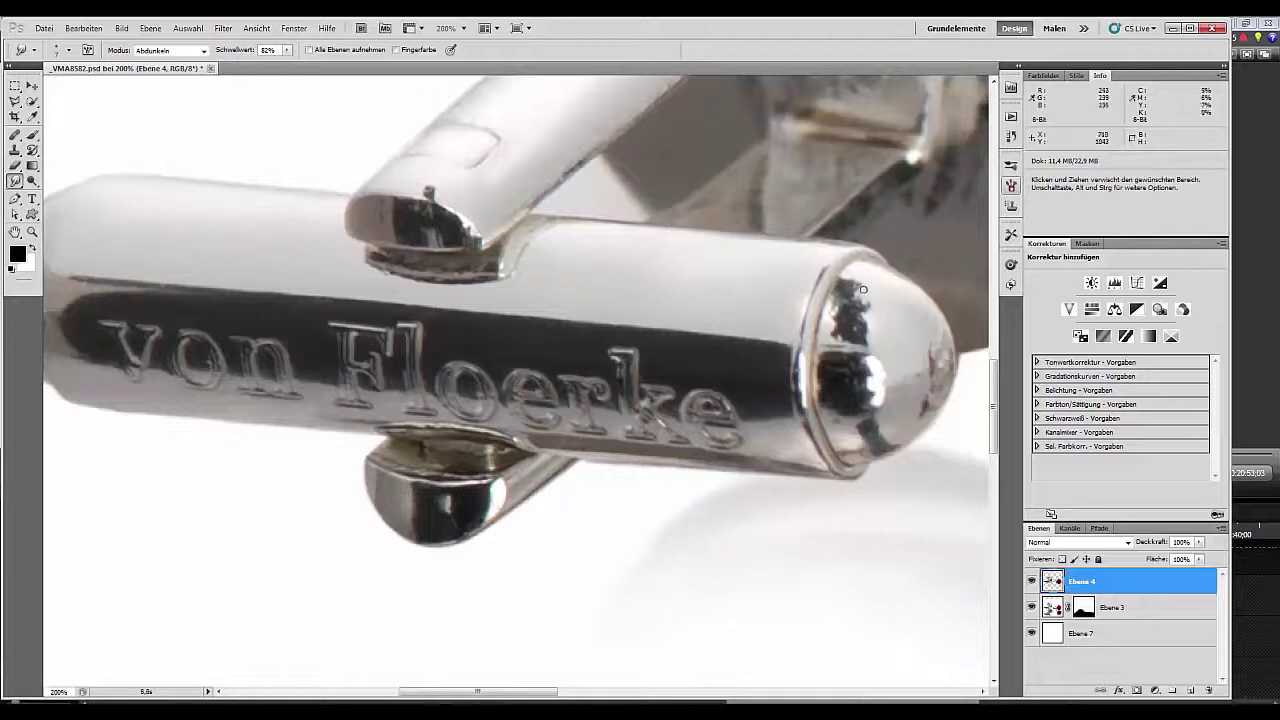
left_click(170, 50)
left_click(168, 94)
mouse_move(863, 284)
left_mouse_down()
mouse_move(868, 340)
mouse_move(838, 297)
left_mouse_up()
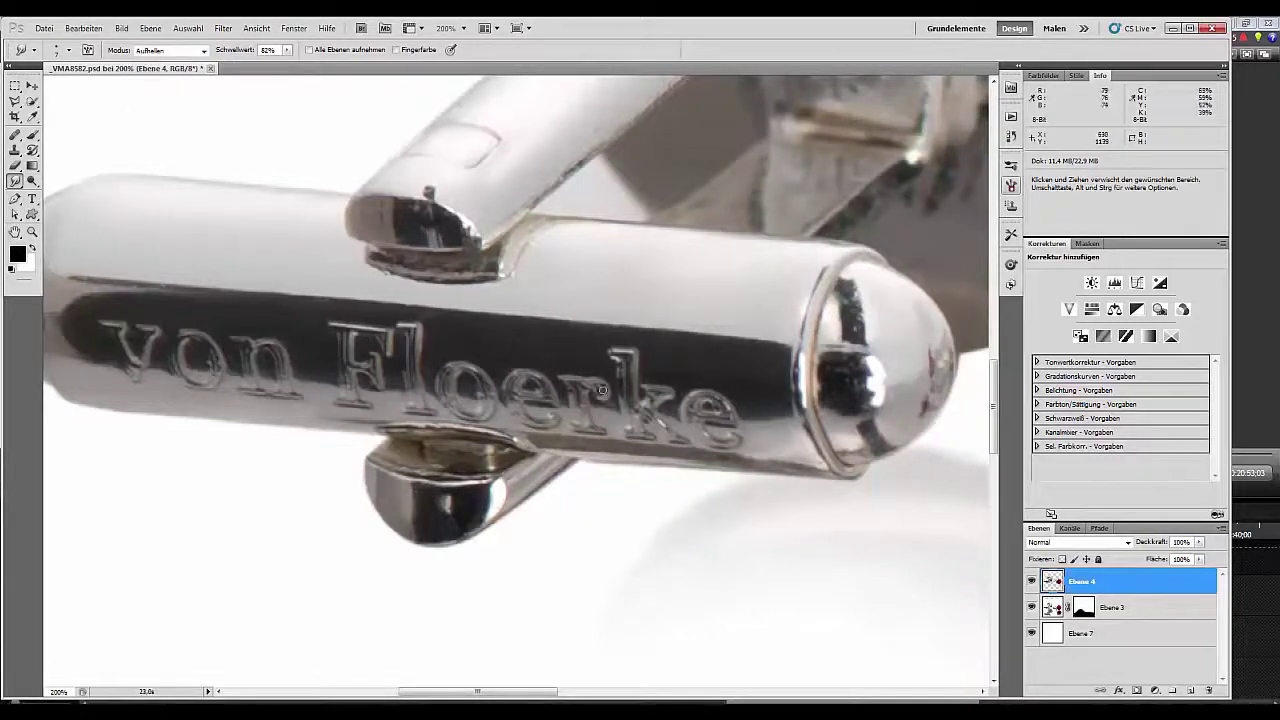
Step: Set the smudge mode to Abdunkeln and even out the dark band around the first engraved letters
left_click_drag(100, 297, 350, 340)
left_click(204, 51)
left_click(165, 84)
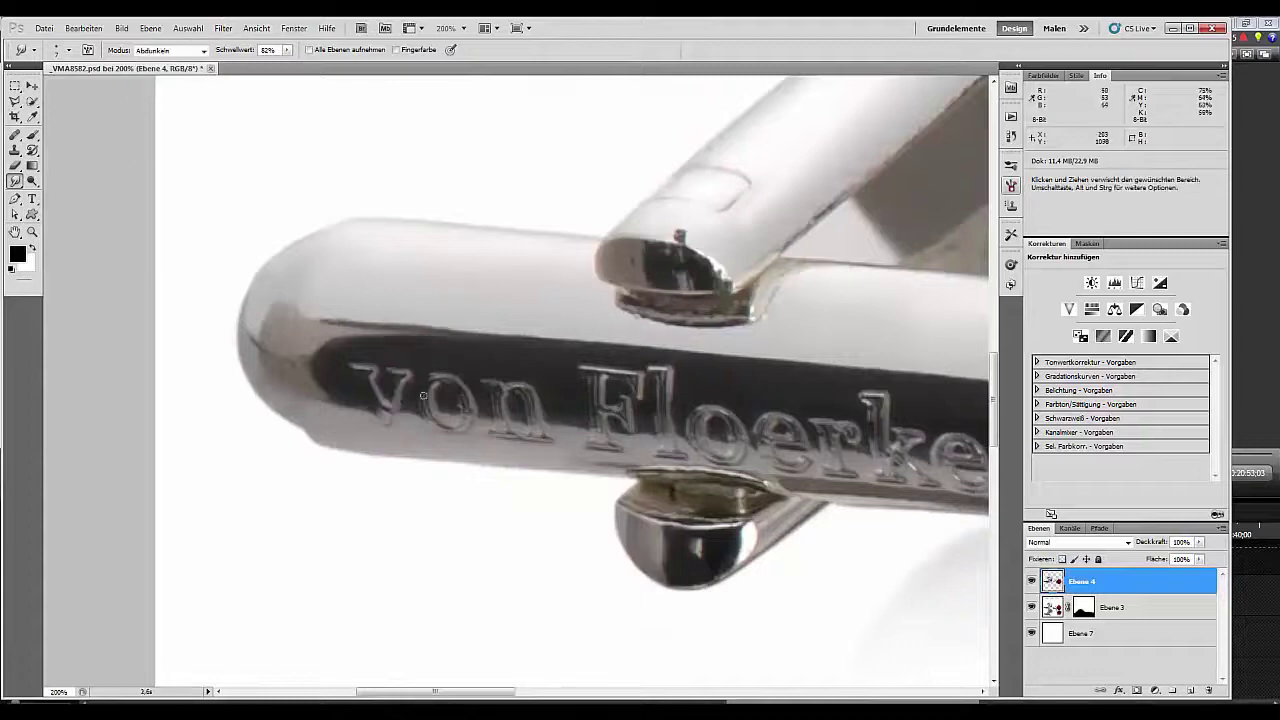
key("ctrl+minus")
key("ctrl+minus")
key("ctrl+minus")
Step: Smudge in Aufhellen mode to remove the dark blotches from the left disc's back and the speckles from its inner plate
key("ctrl+plus")
key("ctrl+plus")
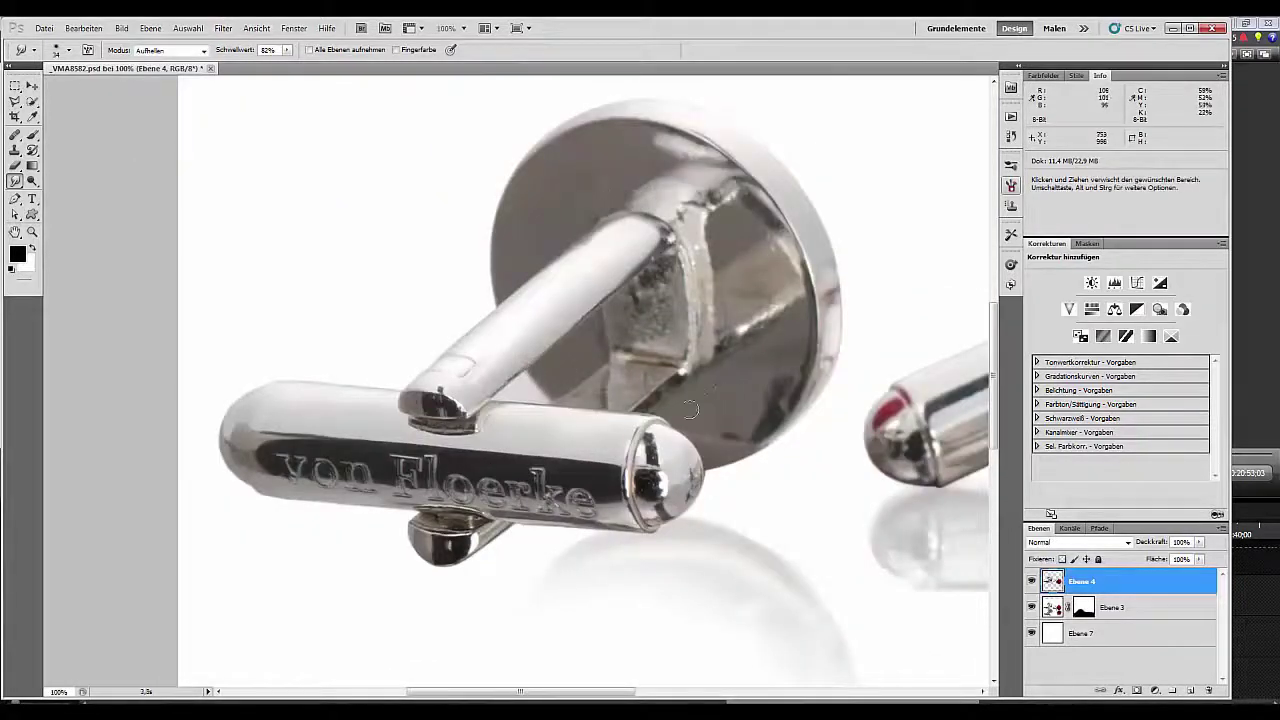
left_click_drag(780, 390, 686, 212)
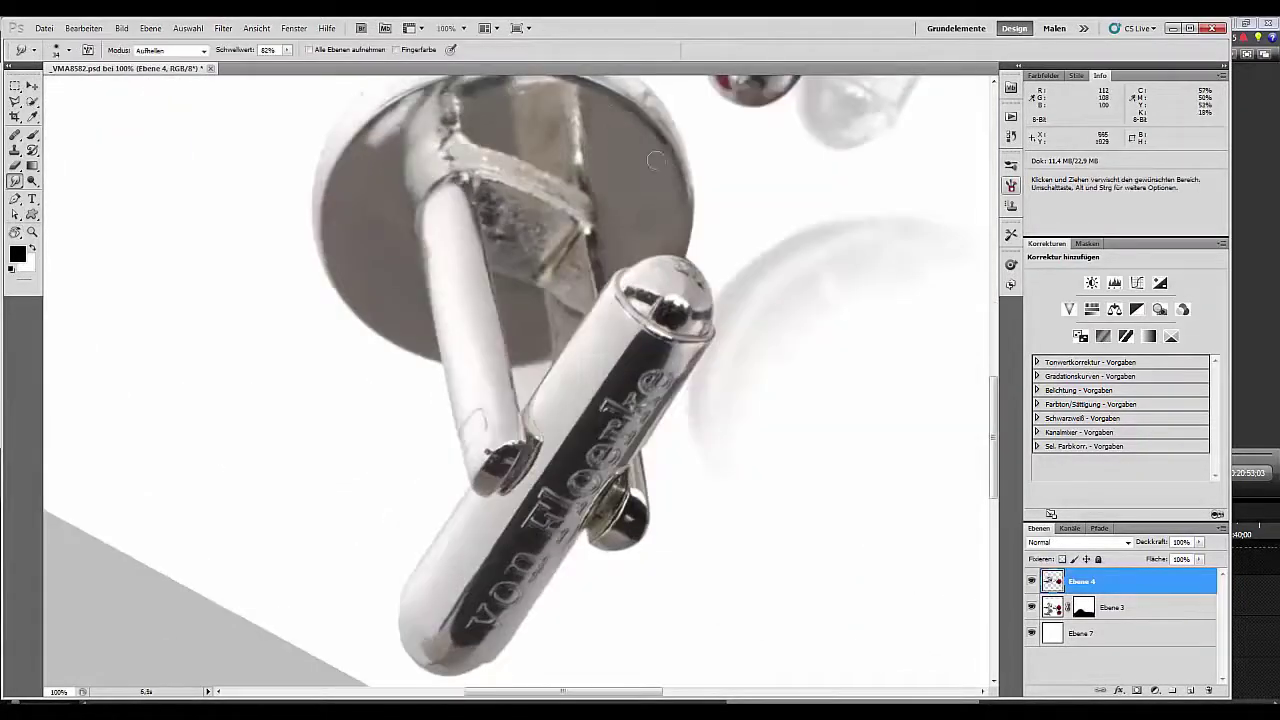
mouse_move(565, 258)
left_mouse_down()
mouse_move(519, 210)
mouse_move(502, 257)
left_mouse_up()
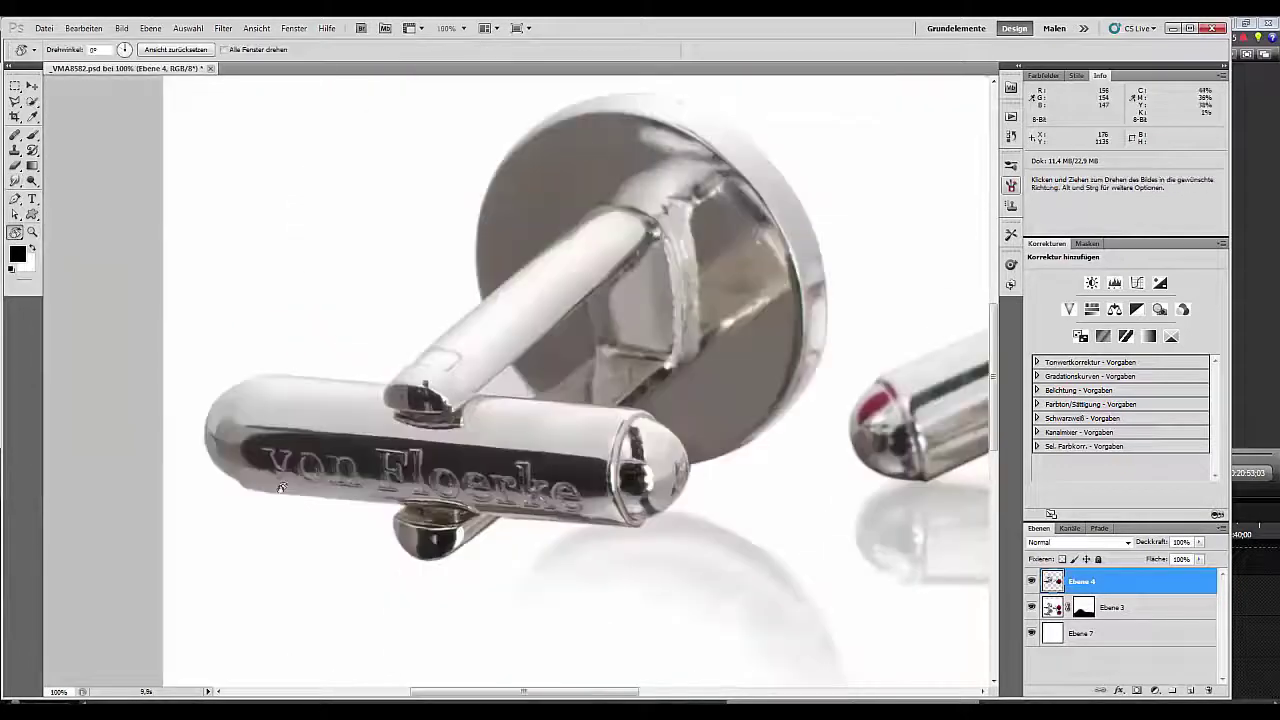
Step: Paint white over the dark reflection on the right cufflink's bar tip and blend it with the Smudge tool
key("b")
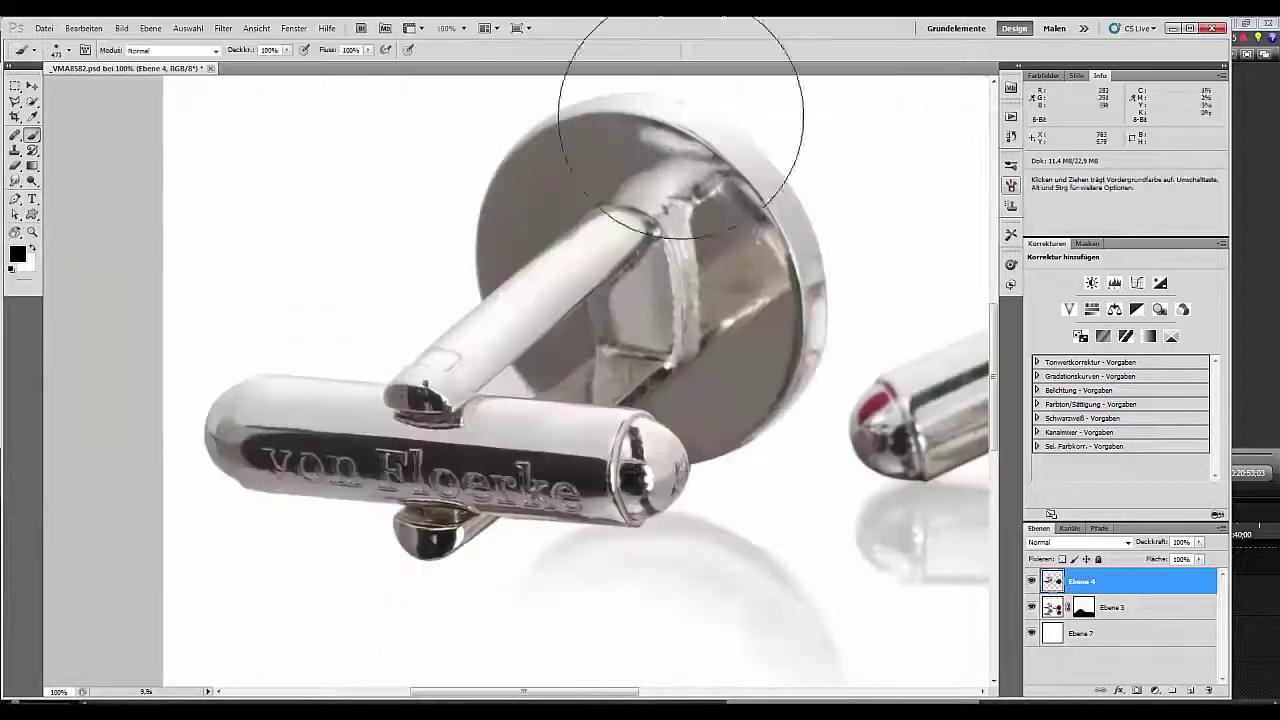
key("x")
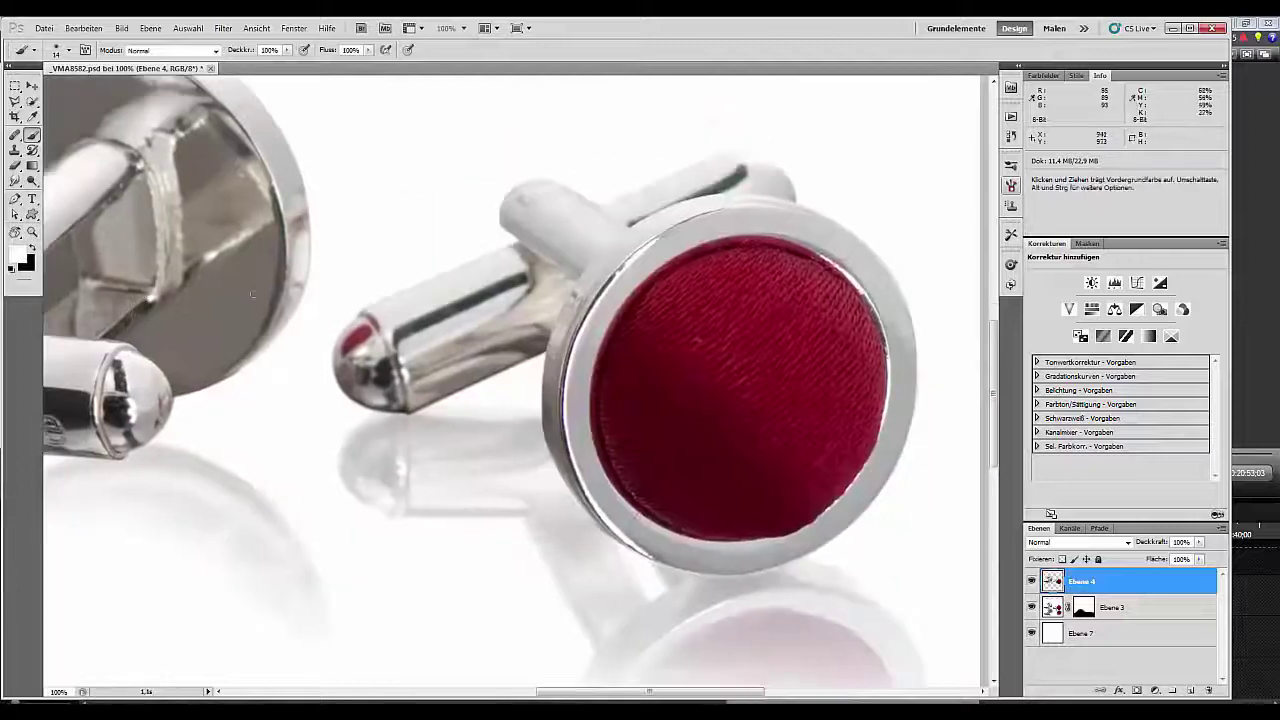
left_click(172, 50)
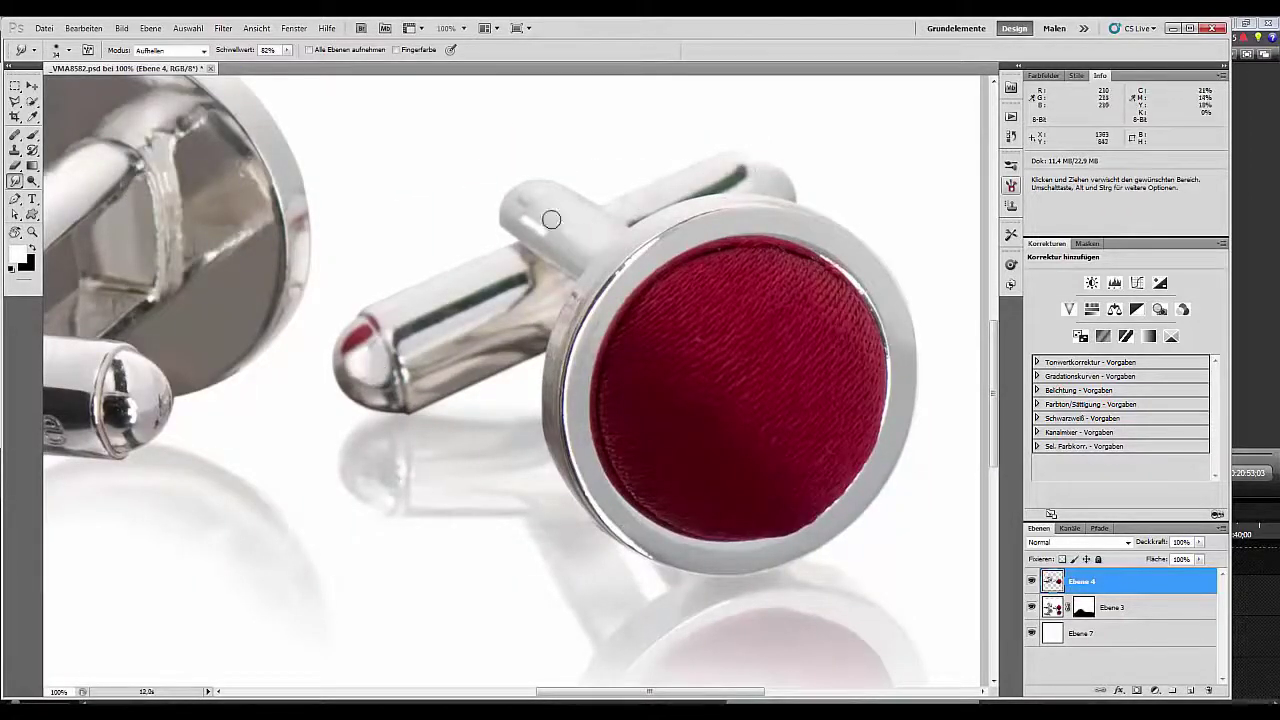
Step: Lasso a thin strip along the engraved bar's upper surface and add a Tonwertkorrektur adjustment for it above Ebene 4
key("ctrl+minus")
key("ctrl+minus")
key("l")
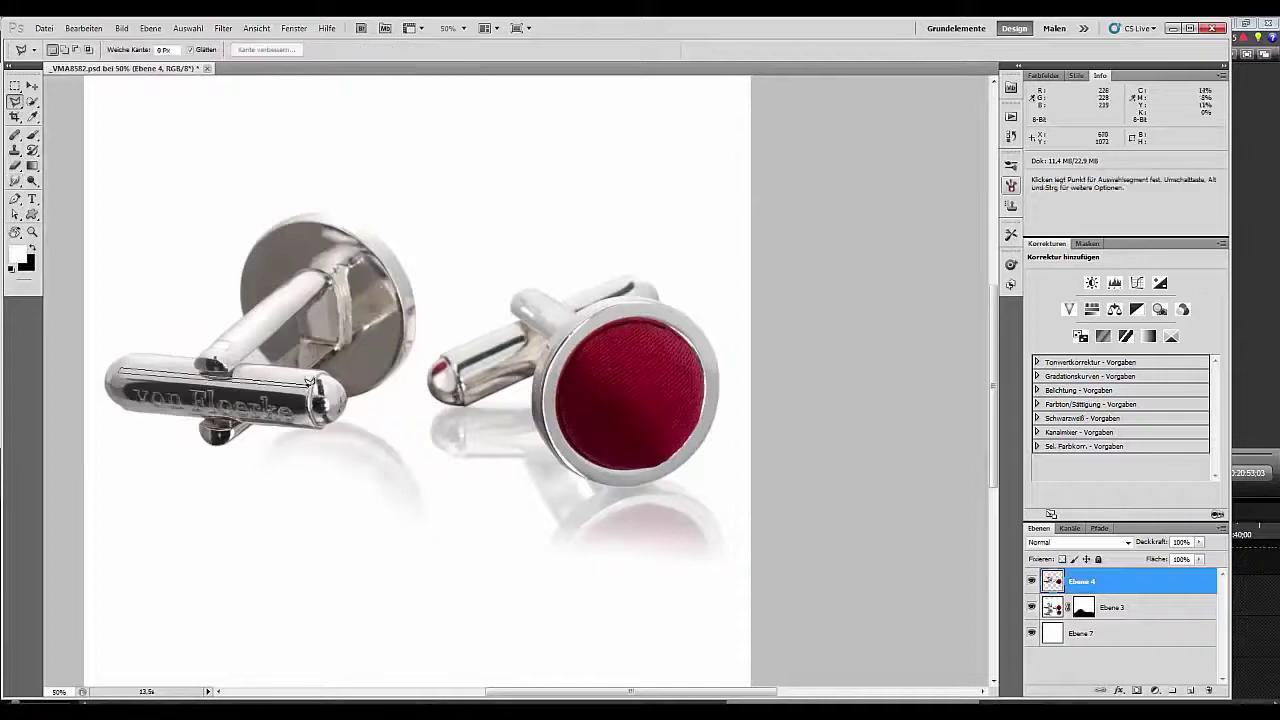
left_click(310, 382)
left_click(1140, 607)
left_click(1140, 583)
left_click(1114, 283)
Step: Soften the adjustment mask's edge by a few pixels and set its density to 100%
left_click(1087, 244)
mouse_move(1036, 322)
left_mouse_down()
mouse_move(1080, 325)
mouse_move(1045, 323)
left_mouse_up()
left_click_drag(1186, 297, 1264, 306)
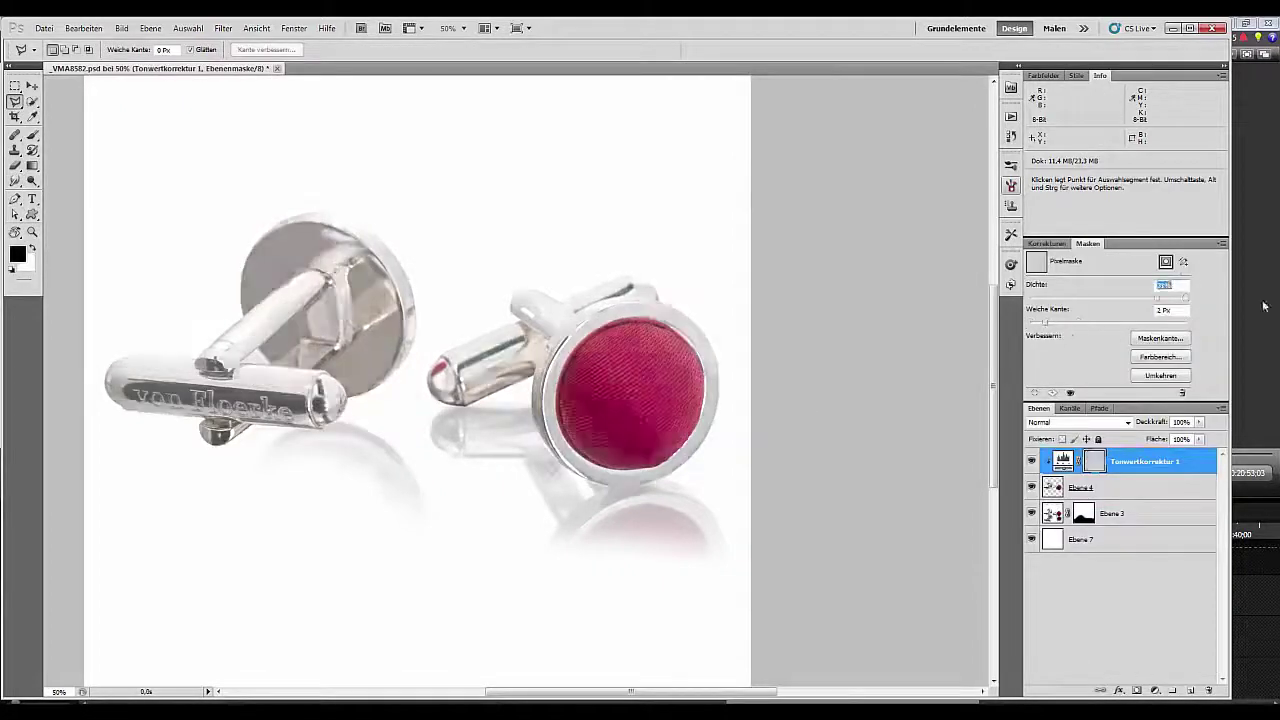
type("100")
key("Tab")
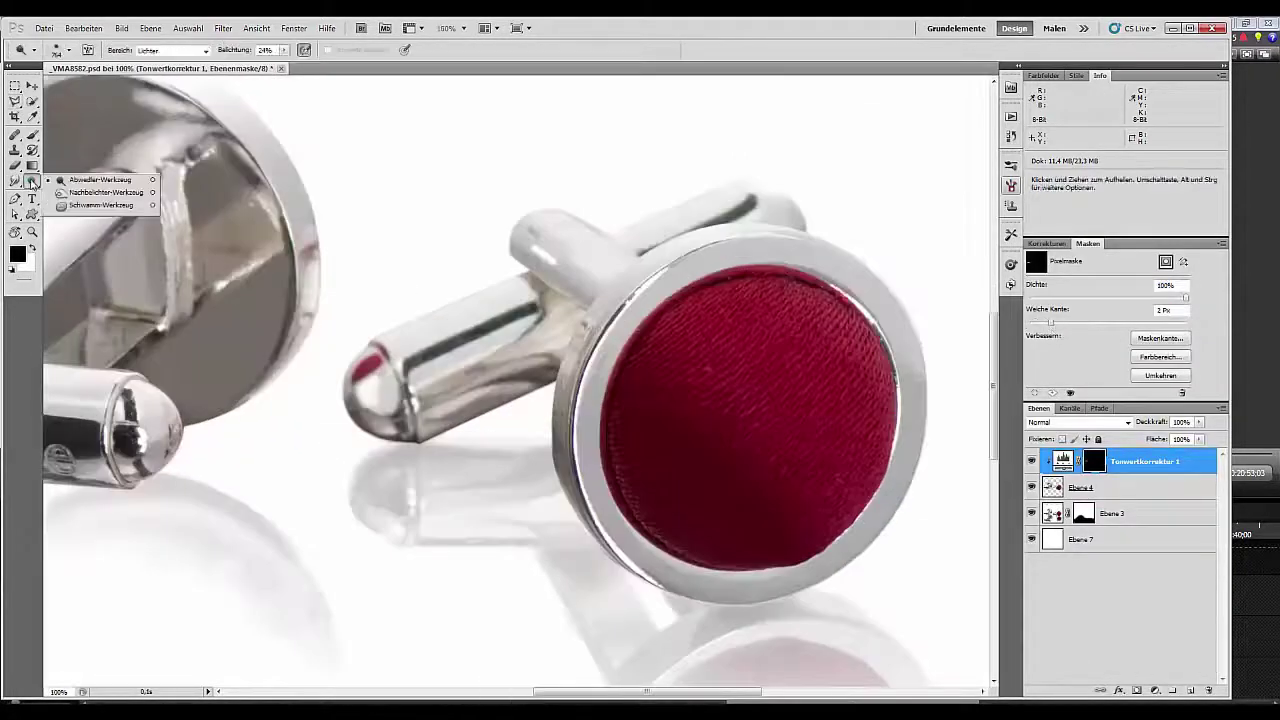
Step: Desaturate the brownish tint on the right cufflink's stem with the Sponge tool on Ebene 4
left_click(95, 211)
right_click(488, 296)
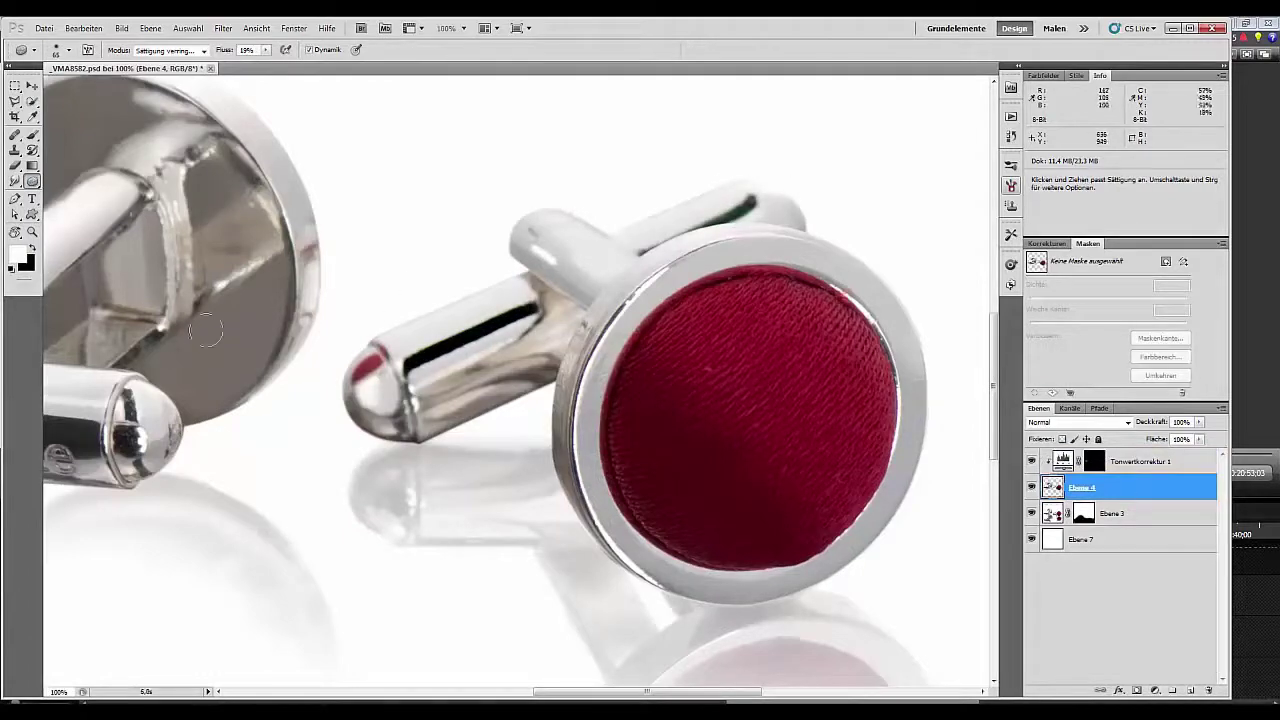
left_click_drag(549, 287, 545, 239)
Step: Merge the Tonwertkorrektur into Ebene 4 and shift it together with Ebene 3 slightly down and to the left
key("ctrl+minus")
key("ctrl+minus")
key("ctrl+minus")
key("ctrl+e")
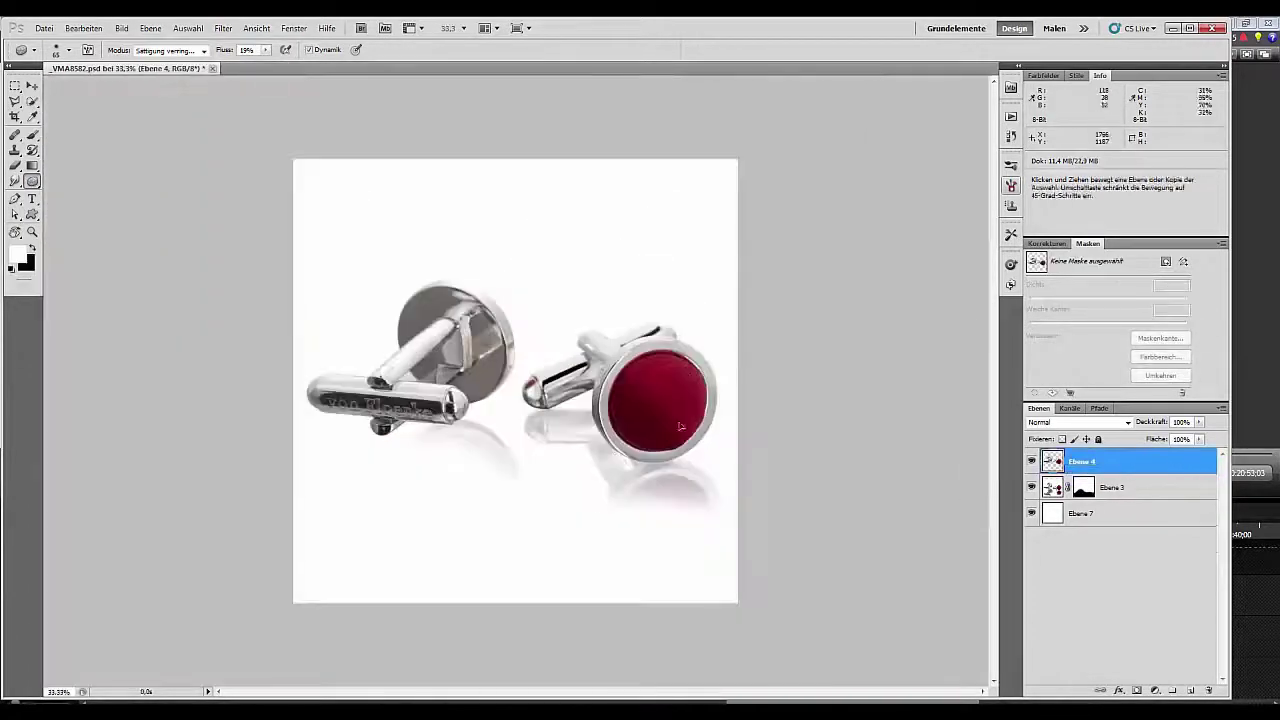
left_click(1112, 487, "ctrl")
key("v")
left_click_drag(679, 436, 671, 443)
Step: Touch up the dark reflection on the engraved bar's end cap with a small Smudge brush in Aufhellen mode
key("ctrl+plus")
key("ctrl+plus")
key("ctrl+plus")
key("ctrl+plus")
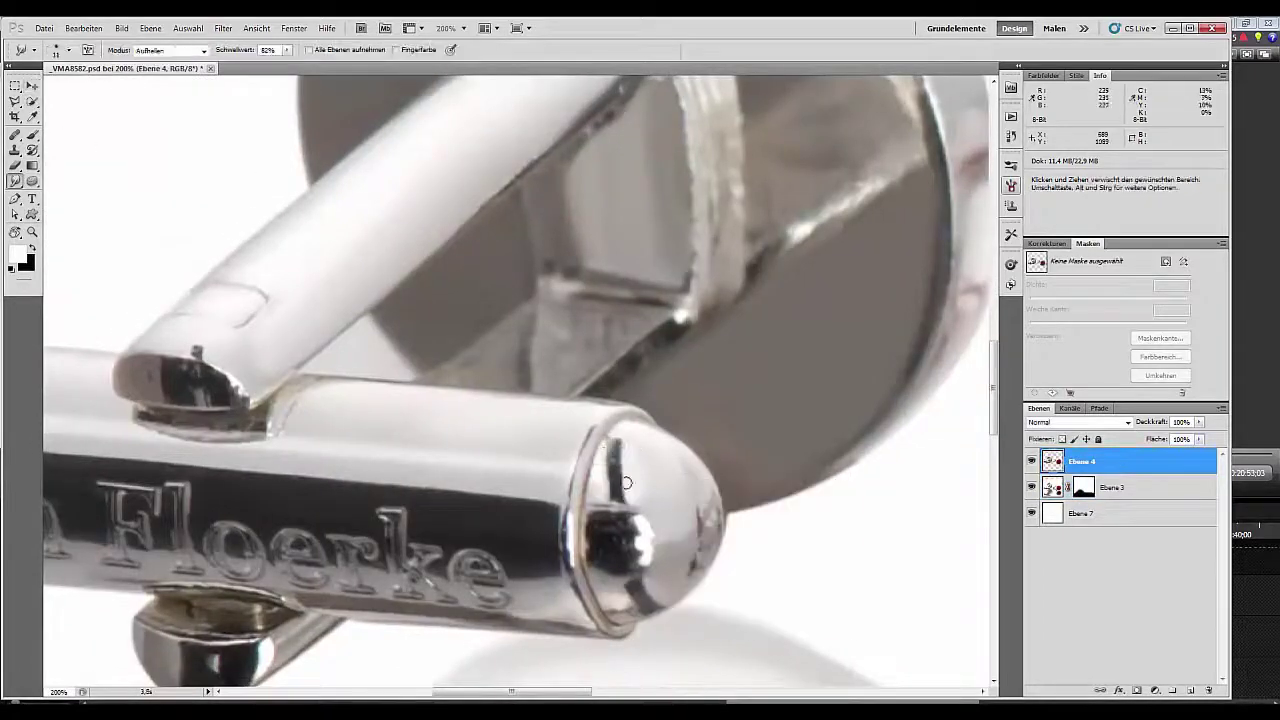
key("ctrl+minus")
key("ctrl+minus")
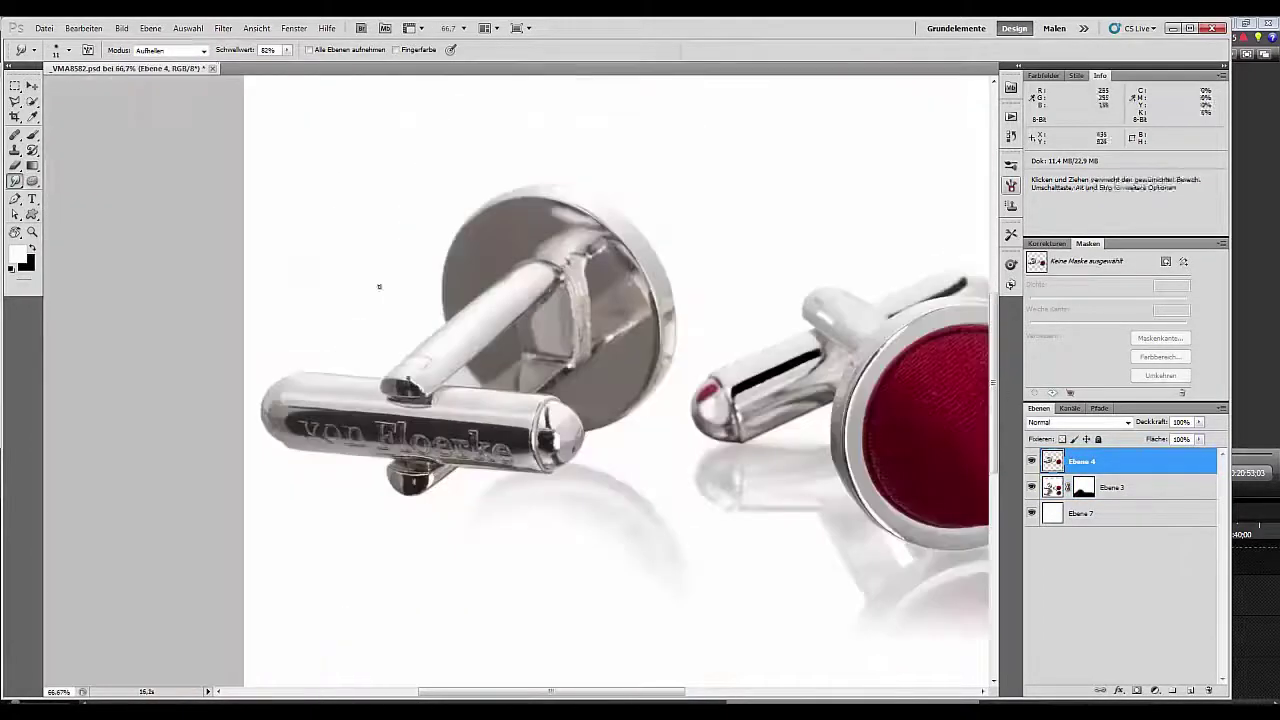
Step: Remove the brownish tint from the left cufflink's metal with the Sponge tool set to reduce saturation
key("o")
key("ctrl+minus")
key("ctrl+minus")
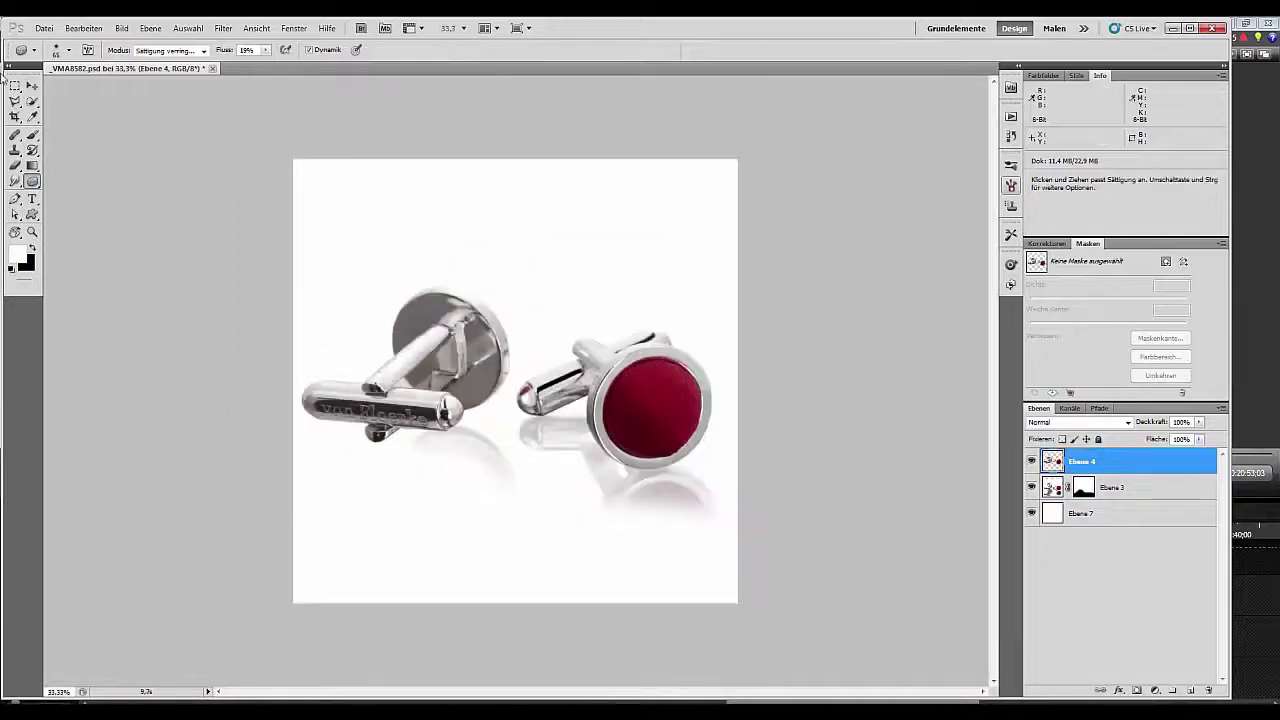
Step: Duplicate the retouched cufflinks layer Ebene 4
left_click(222, 28)
mouse_move(286, 317)
left_click(143, 304)
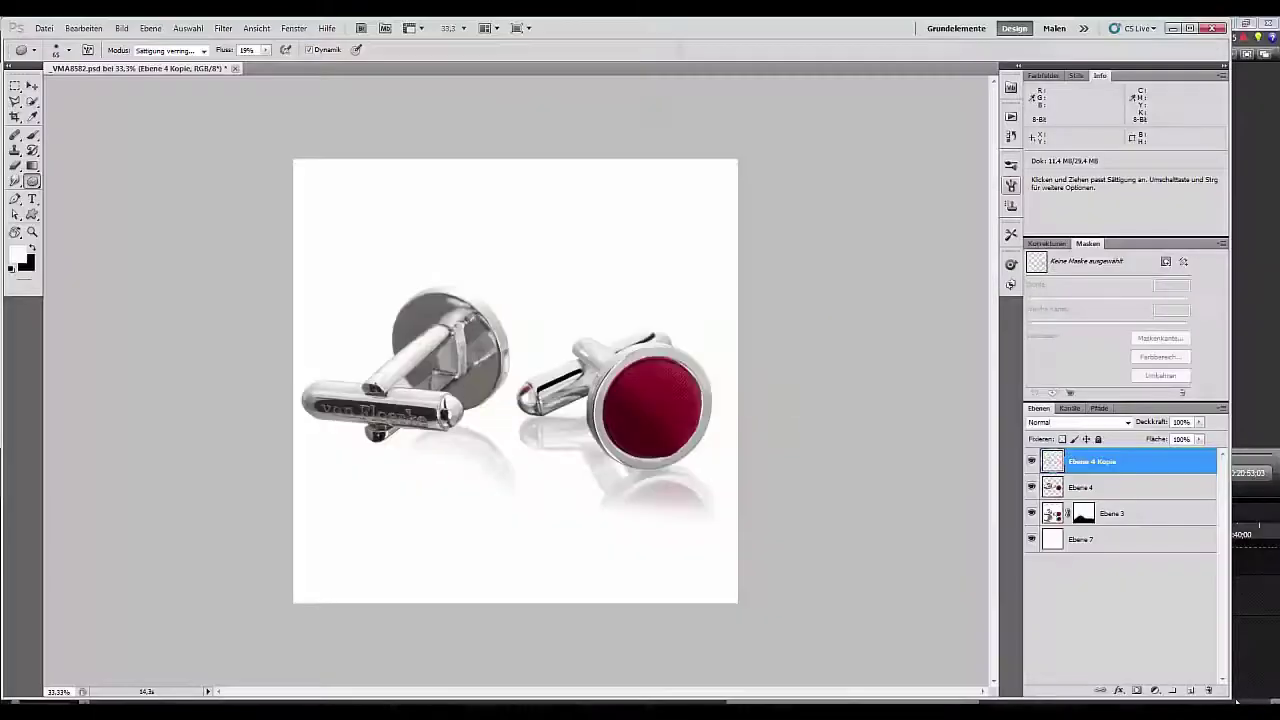
Step: Set the smudge mode to Abdunkeln and touch up the engraved bar's end on the duplicated layer
key("ctrl+plus")
key("ctrl+plus")
key("ctrl+plus")
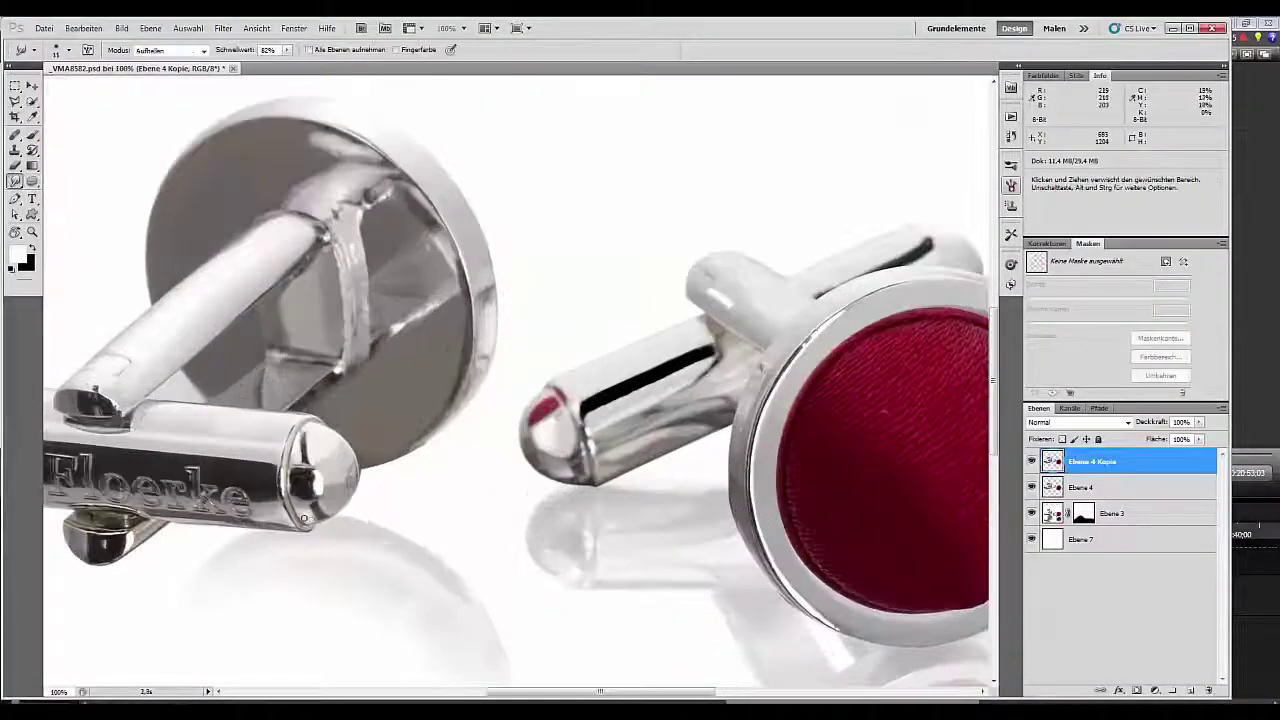
left_click(170, 50)
left_click(165, 95)
key("ctrl+minus")
key("ctrl+minus")
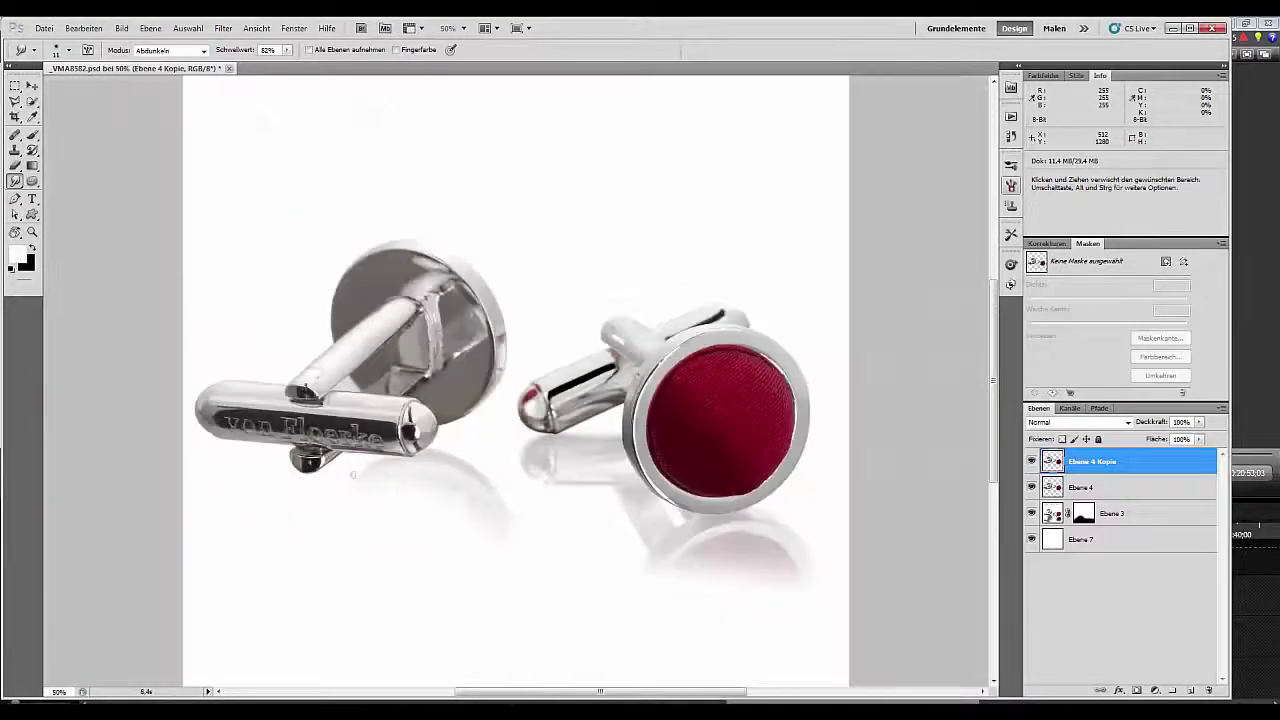
Step: Sharpen the duplicated cufflinks layer with the Unscharf maskieren filter
key("ctrl+minus")
left_click(222, 28)
left_click(440, 243)
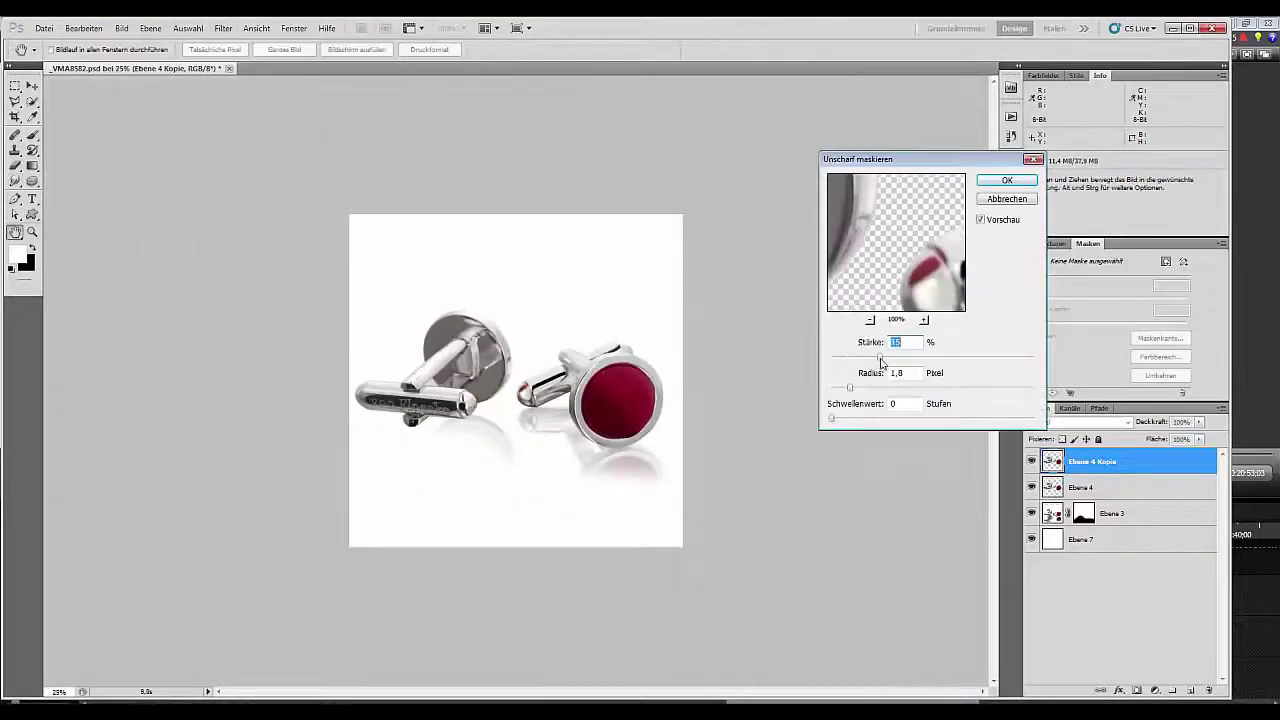